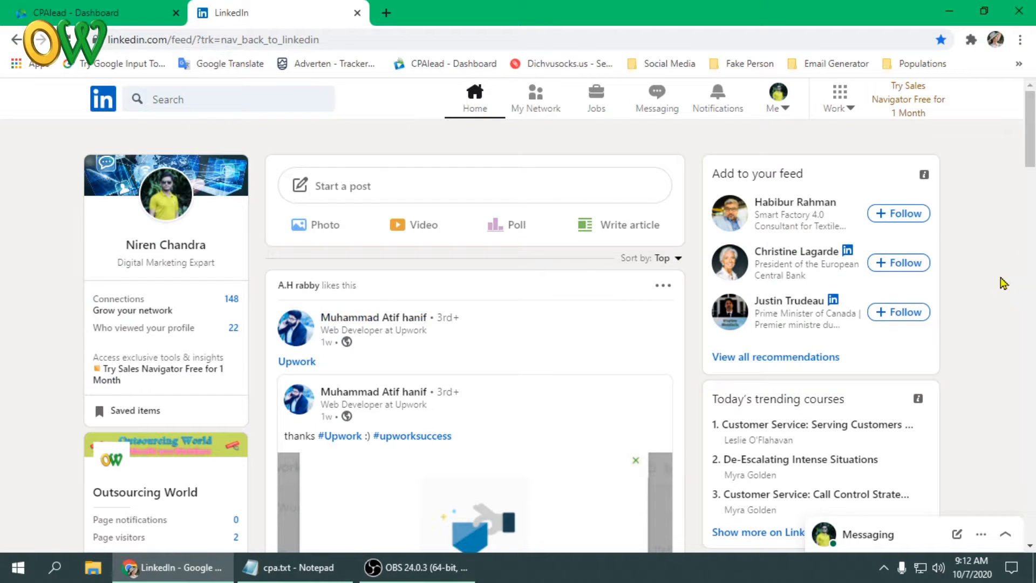
- Start creating a new LinkedIn company page and choose the Small business page type
click(847, 113)
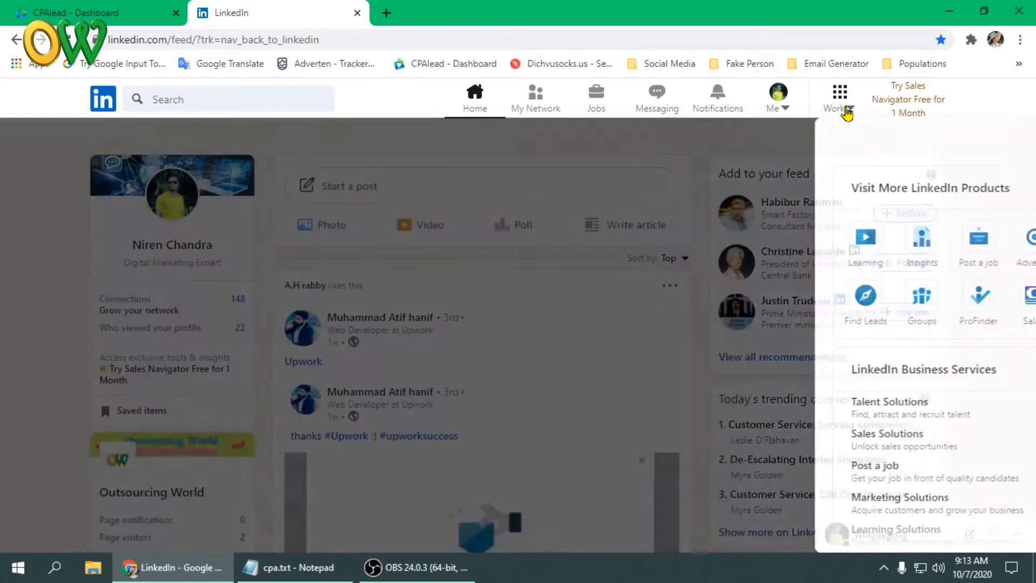
scroll(1011, 343, down, 2)
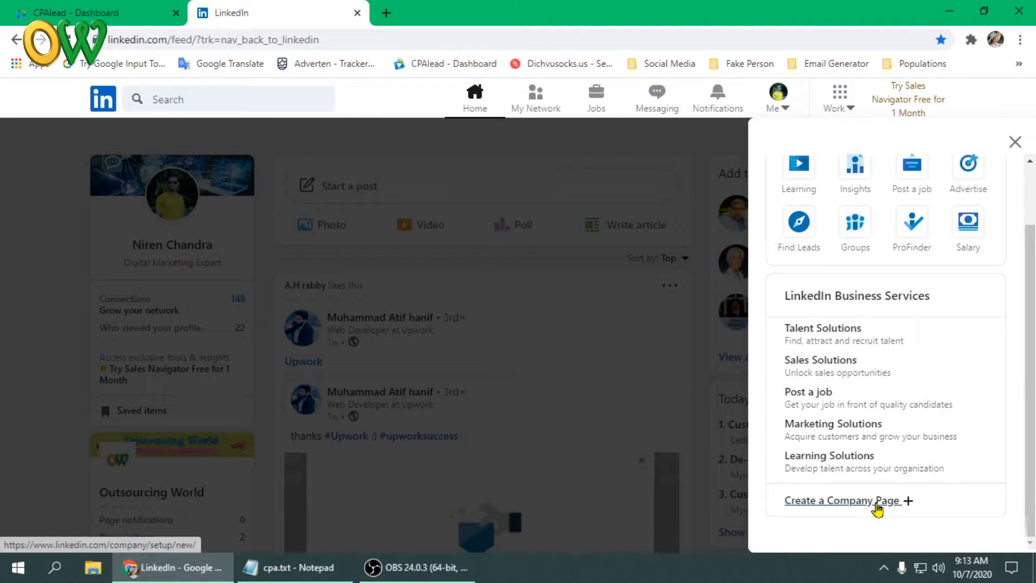
click(875, 502)
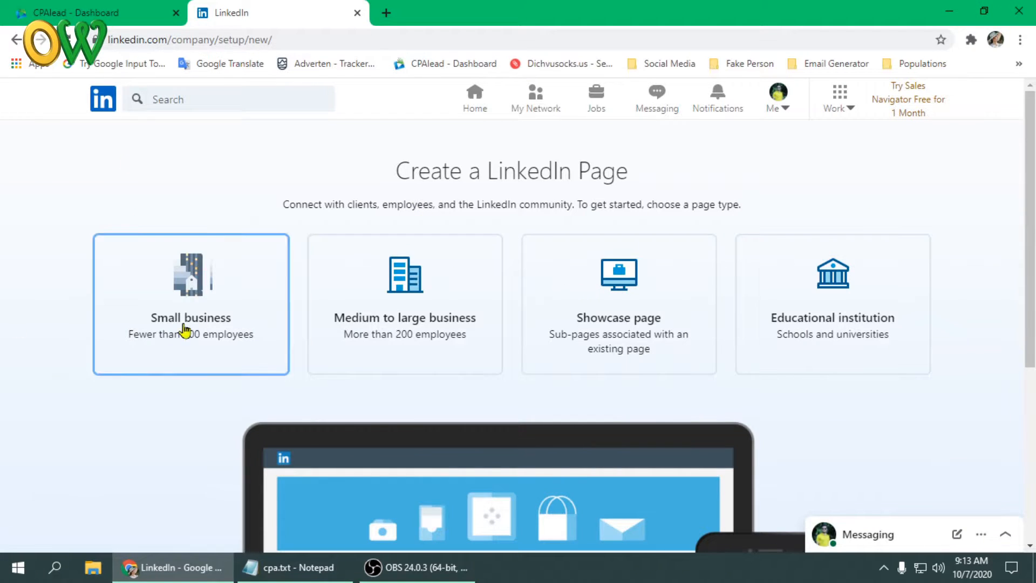
scroll(948, 328, down, 3)
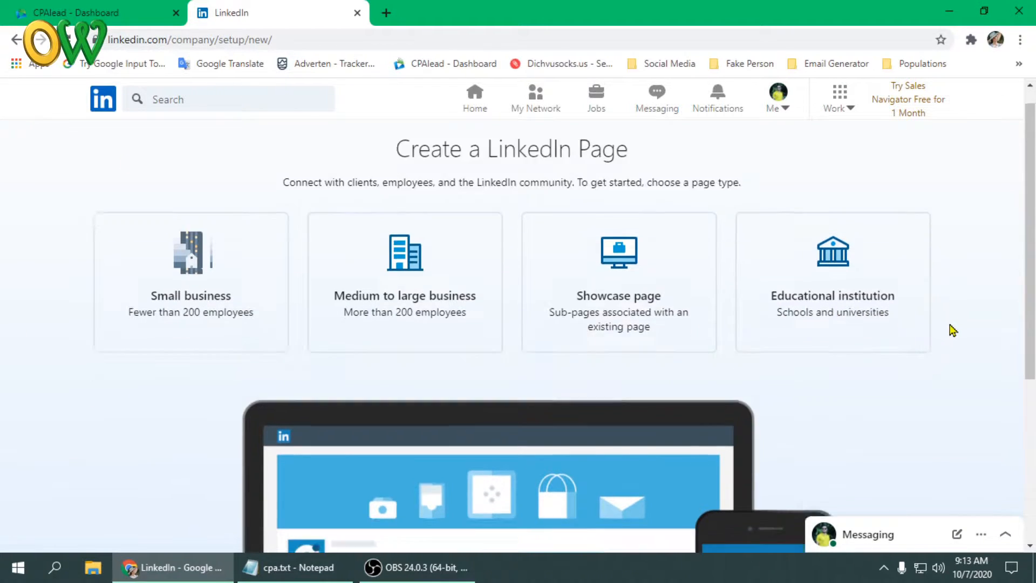
scroll(451, 303, up, 3)
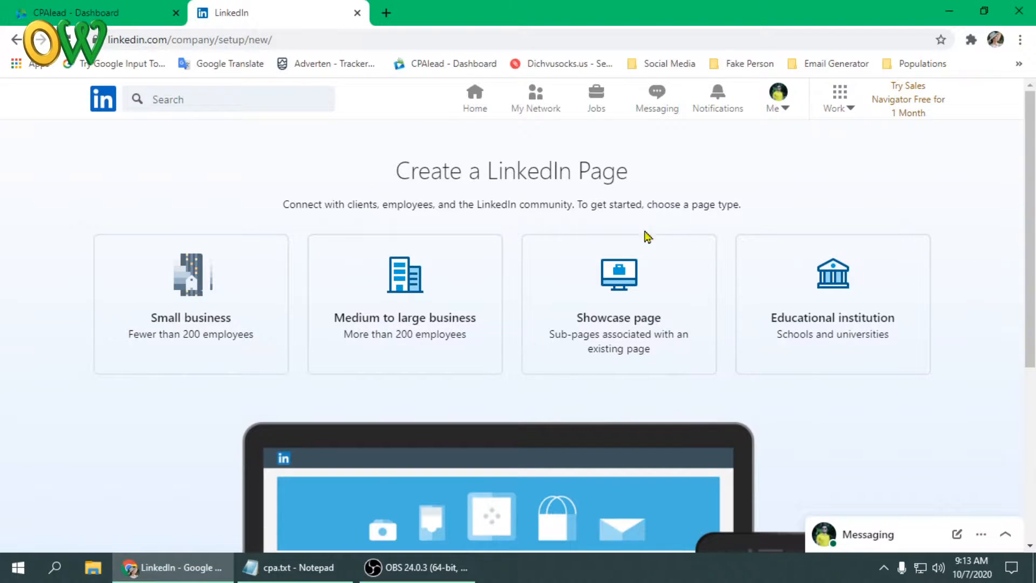
scroll(147, 410, down, 5)
scroll(147, 410, up, 5)
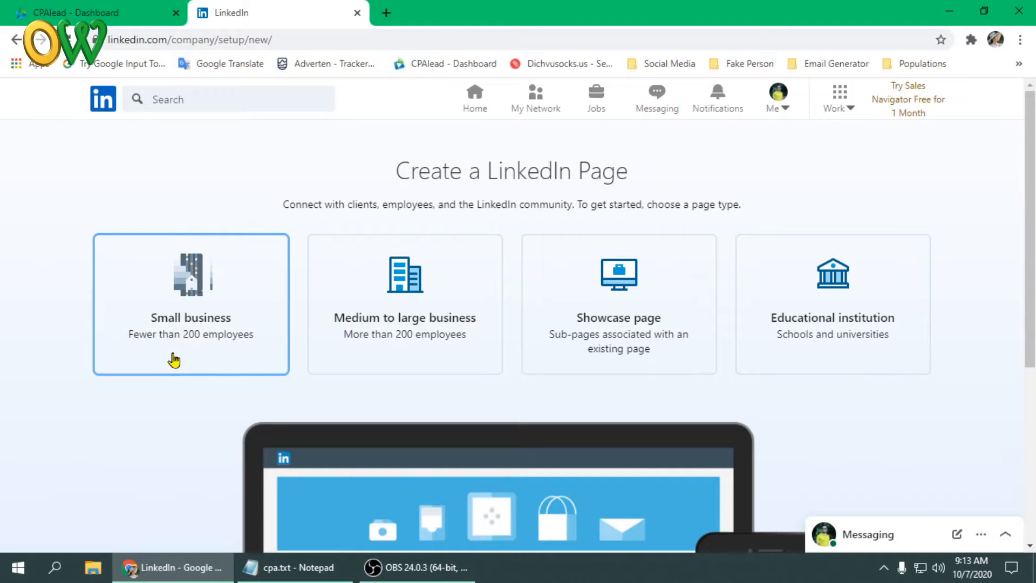
click(199, 311)
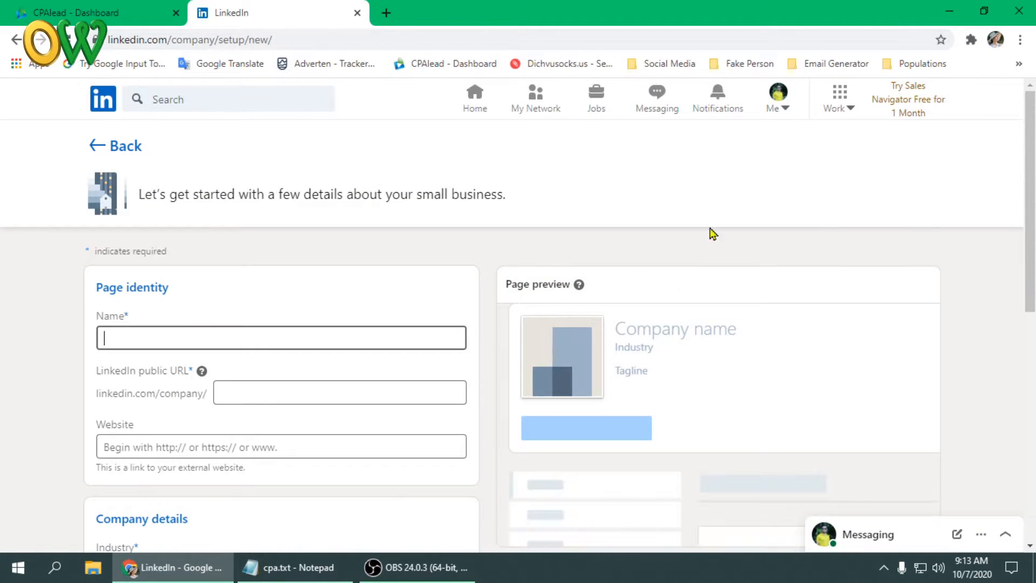
- Copy "Netflix Gift Card" from cpa.txt in Notepad and paste it as the page name in the LinkedIn form
scroll(80, 355, down, 3)
scroll(76, 349, up, 3)
click(297, 568)
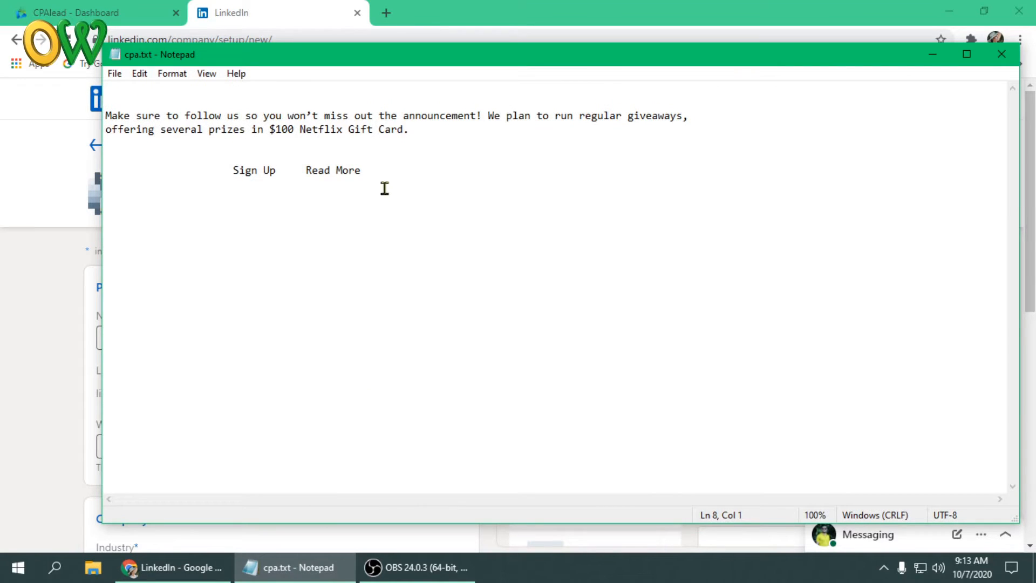
drag(299, 134, 404, 136)
key(ctrl+c)
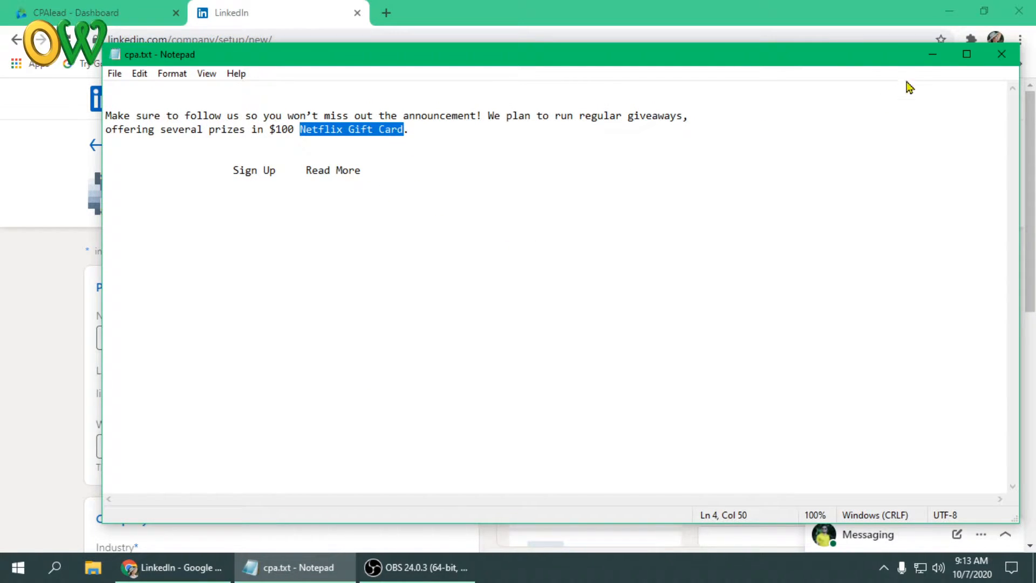
click(933, 54)
key(ctrl+v)
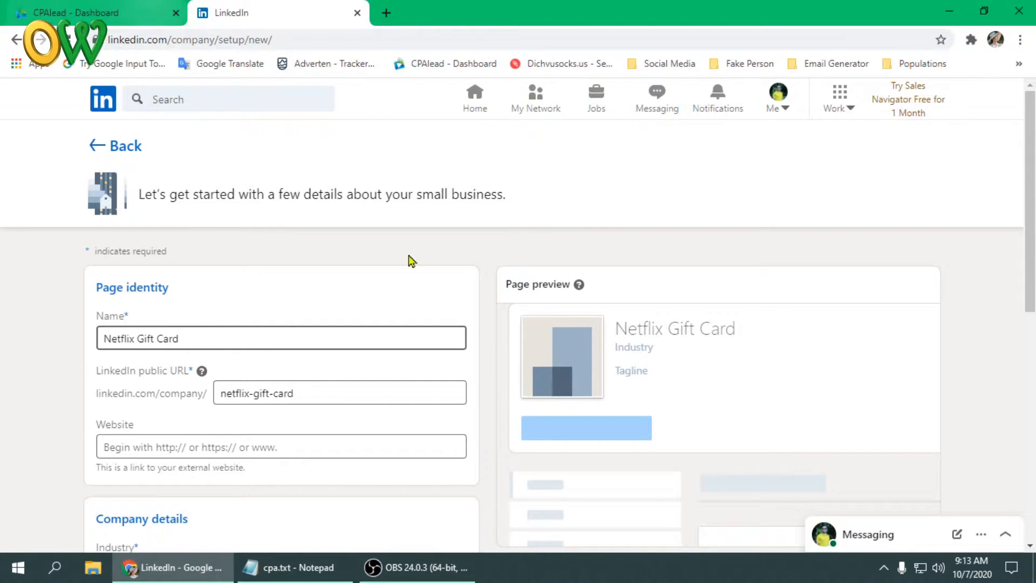
scroll(37, 321, down, 3)
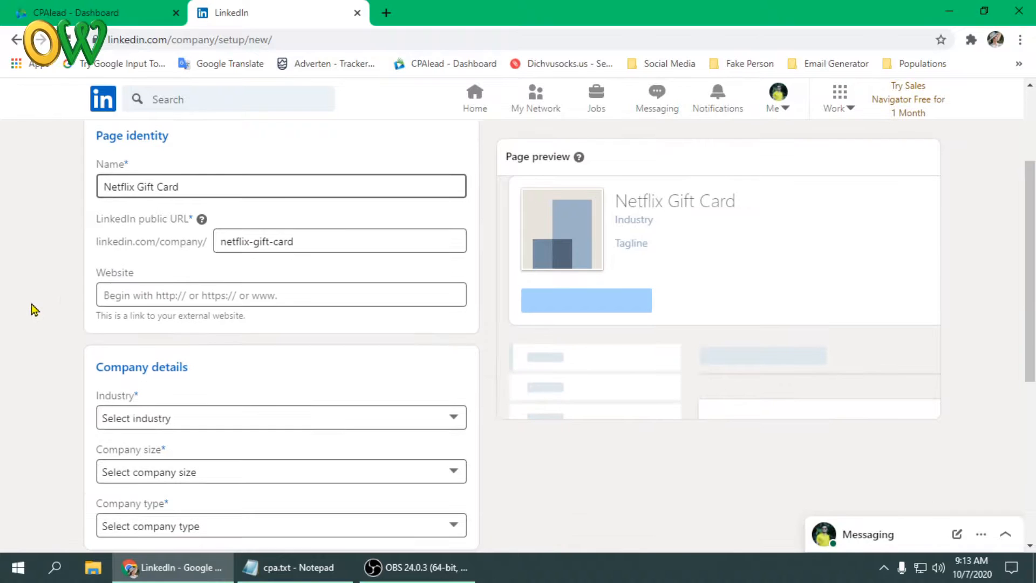
scroll(46, 308, down, 1)
click(174, 214)
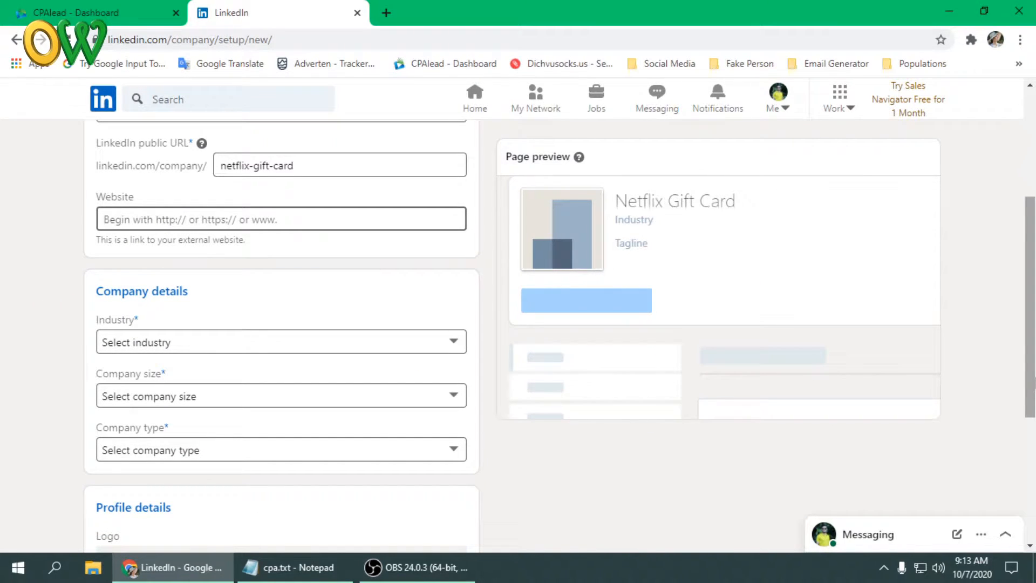
text(ww)
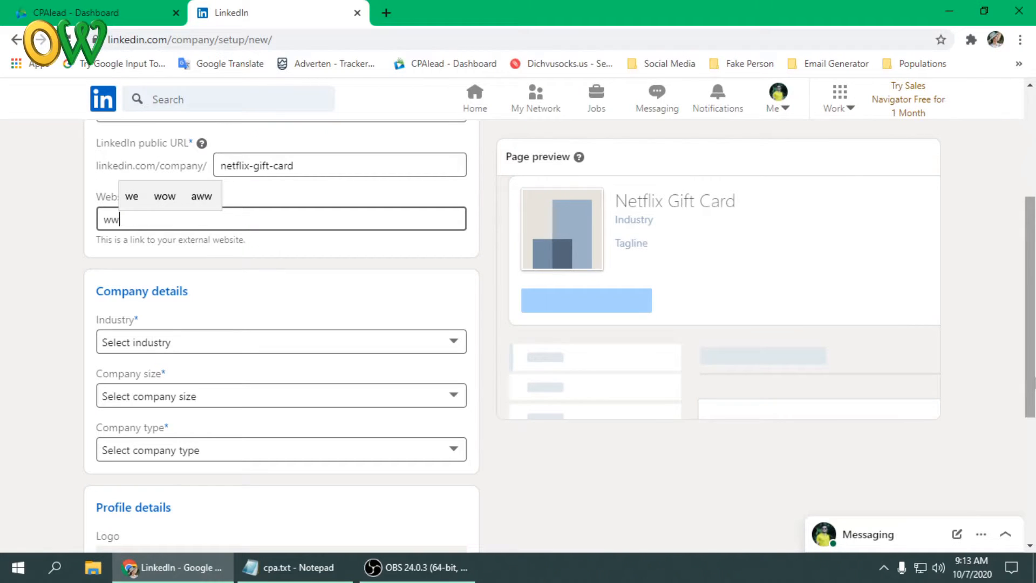
text(w.)
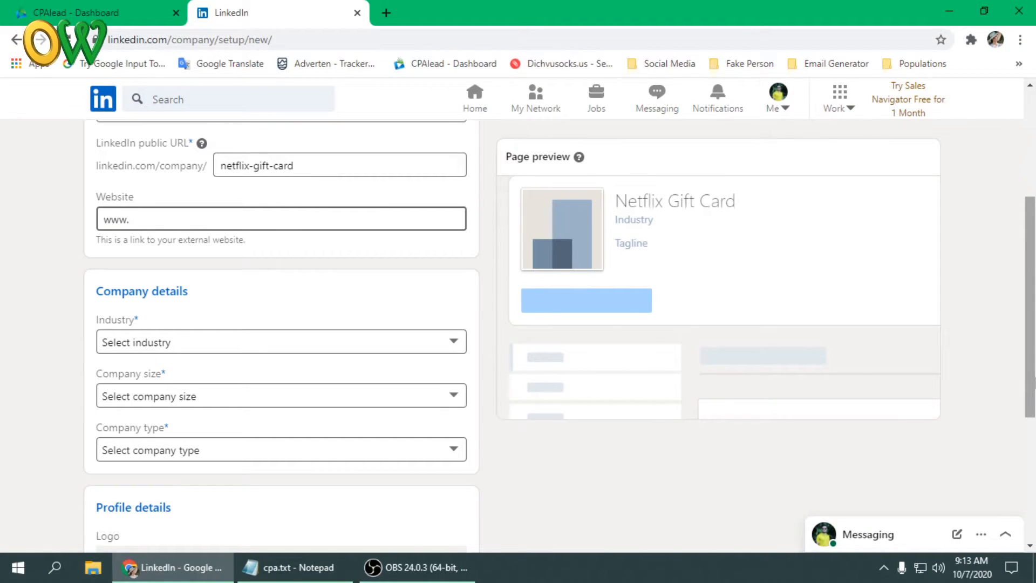
key(ctrl+v)
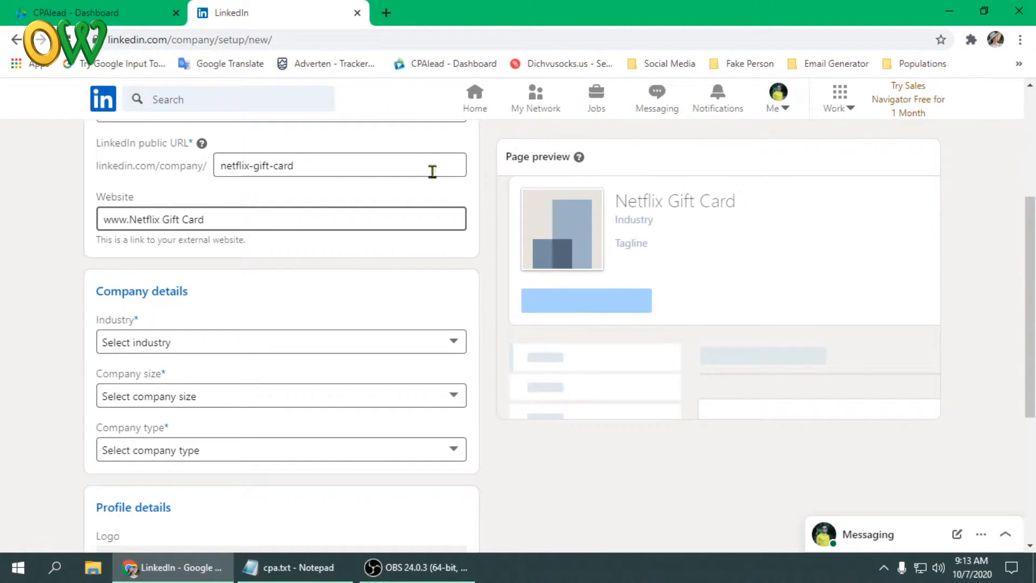
click(163, 222)
key(BackSpace)
click(181, 220)
key(BackSpace)
click(236, 222)
text(.com)
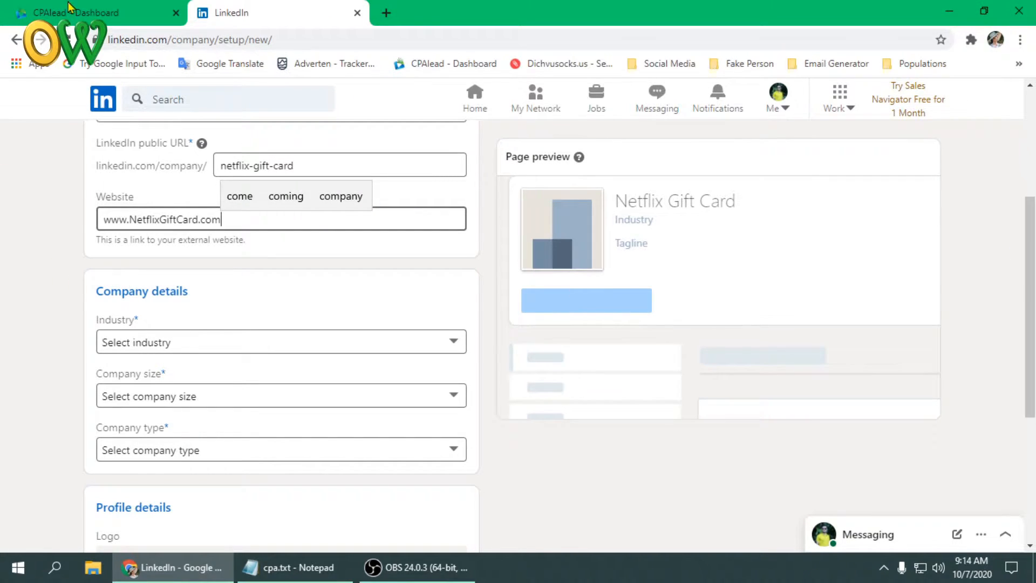
- Set the company's industry to Events Services
scroll(22, 291, down, 1)
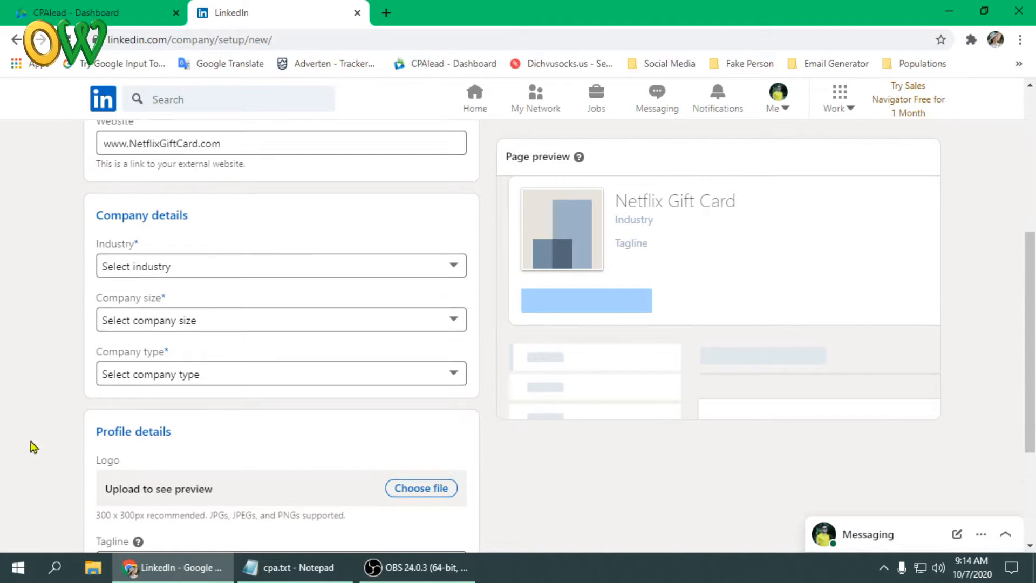
click(300, 270)
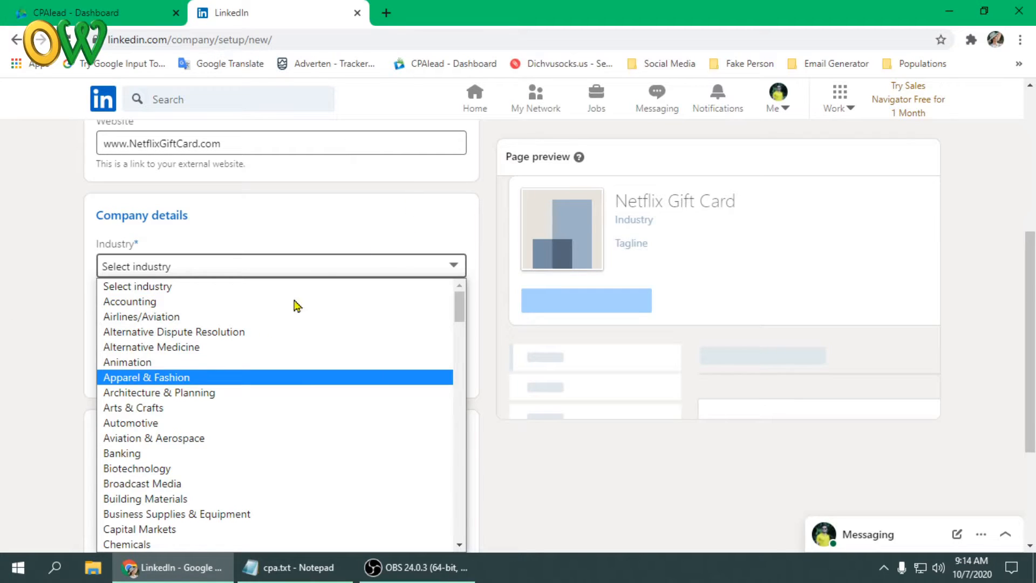
scroll(298, 372, down, 15)
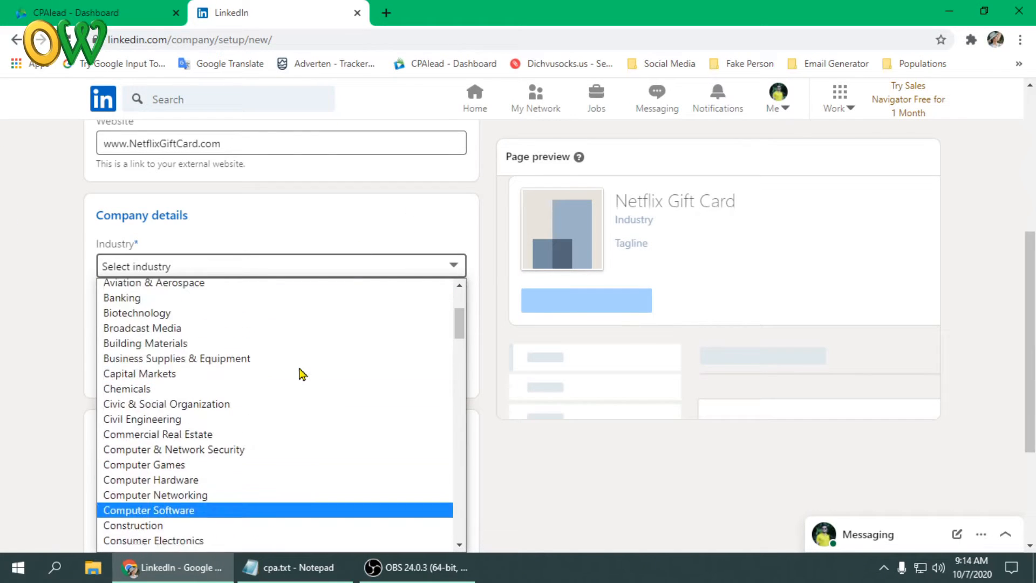
scroll(277, 425, down, 17)
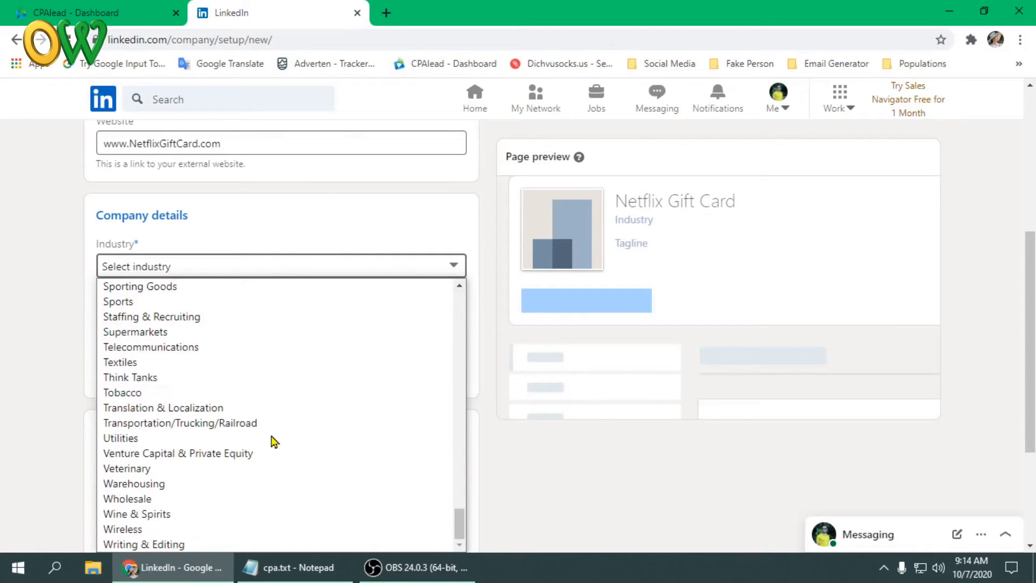
scroll(151, 486, up, 20)
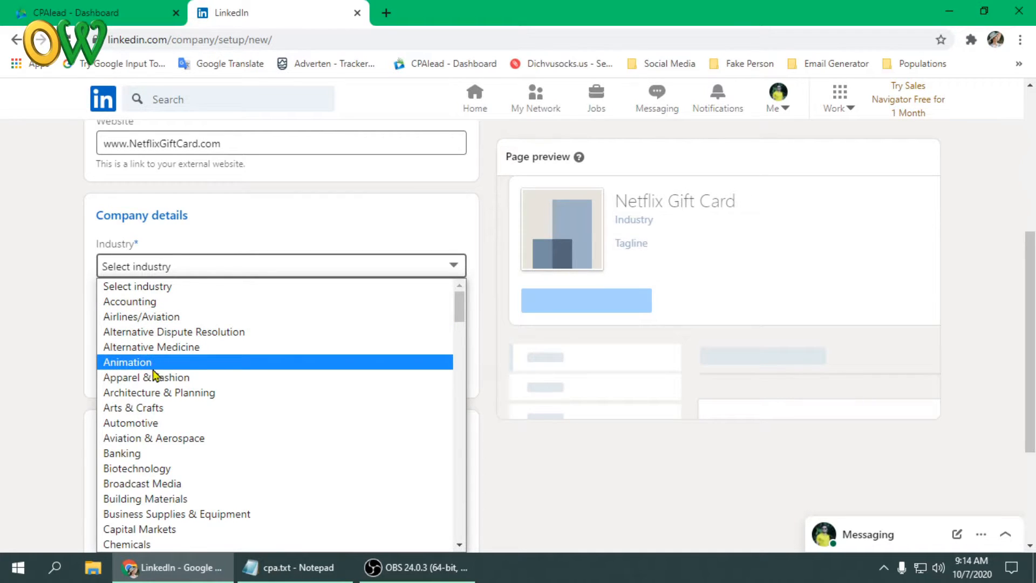
scroll(192, 364, down, 3)
scroll(169, 367, up, 1)
scroll(169, 367, up, 2)
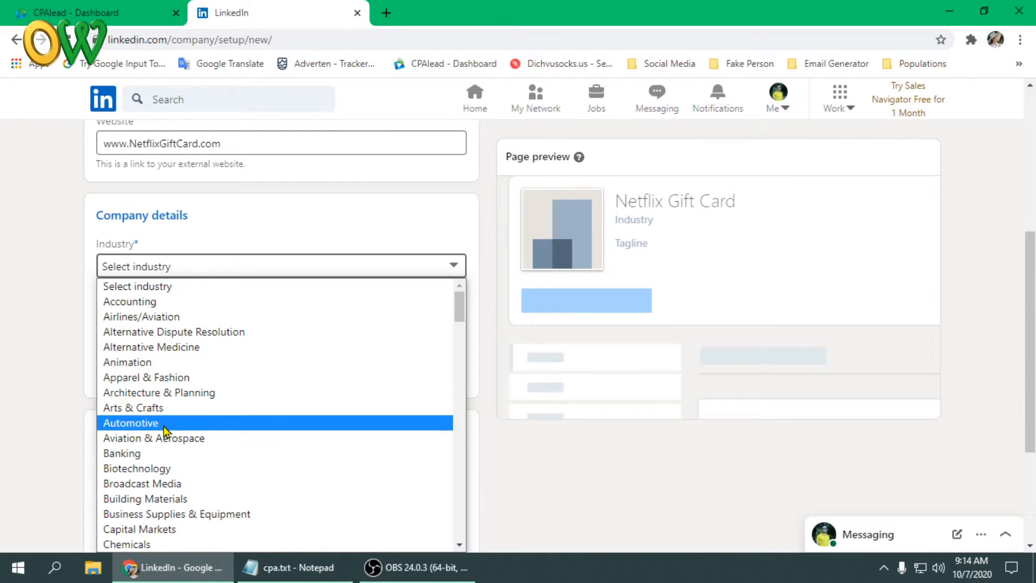
scroll(171, 471, down, 2)
scroll(170, 472, down, 1)
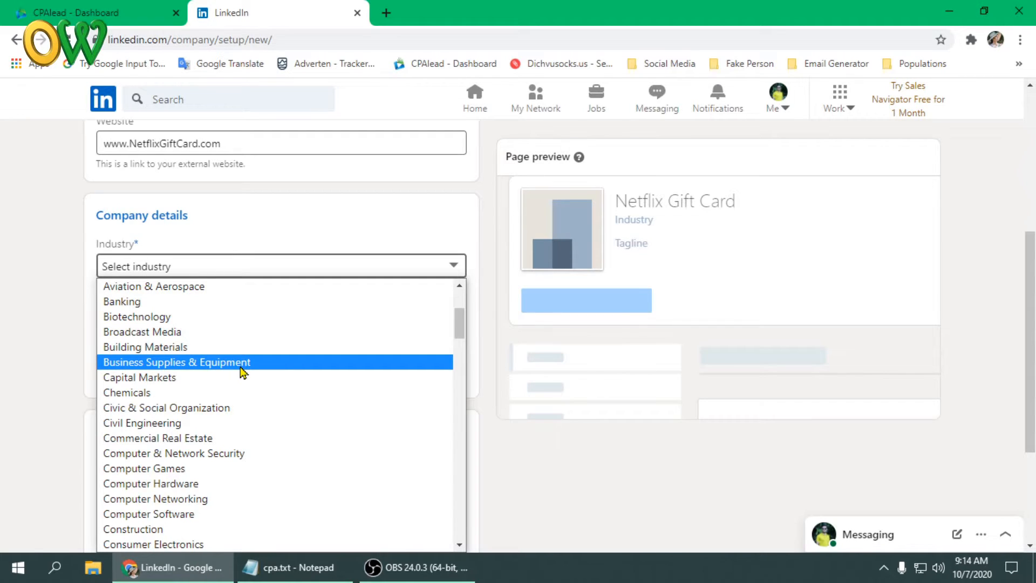
scroll(203, 455, down, 4)
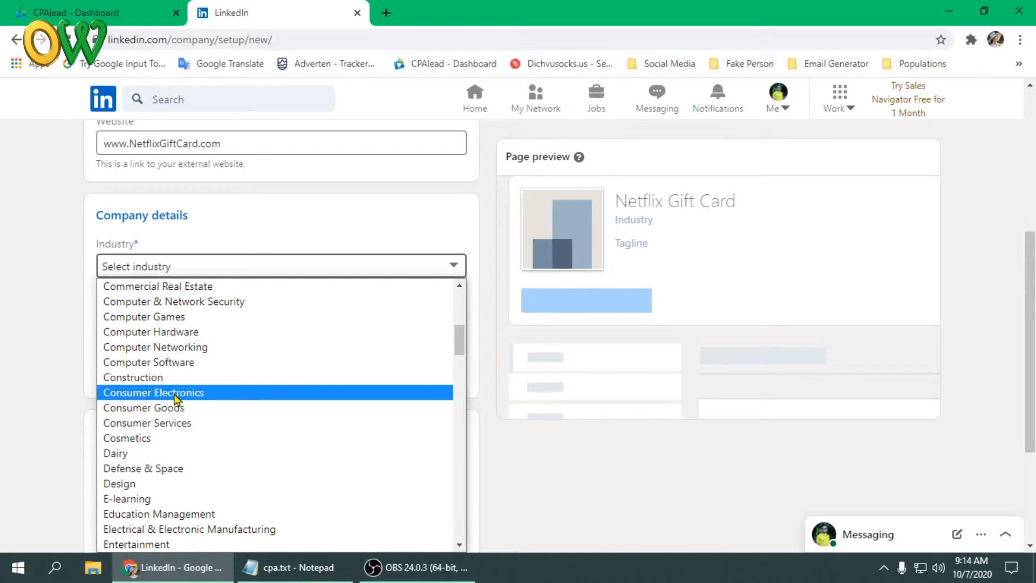
scroll(174, 393, down, 3)
scroll(167, 366, up, 3)
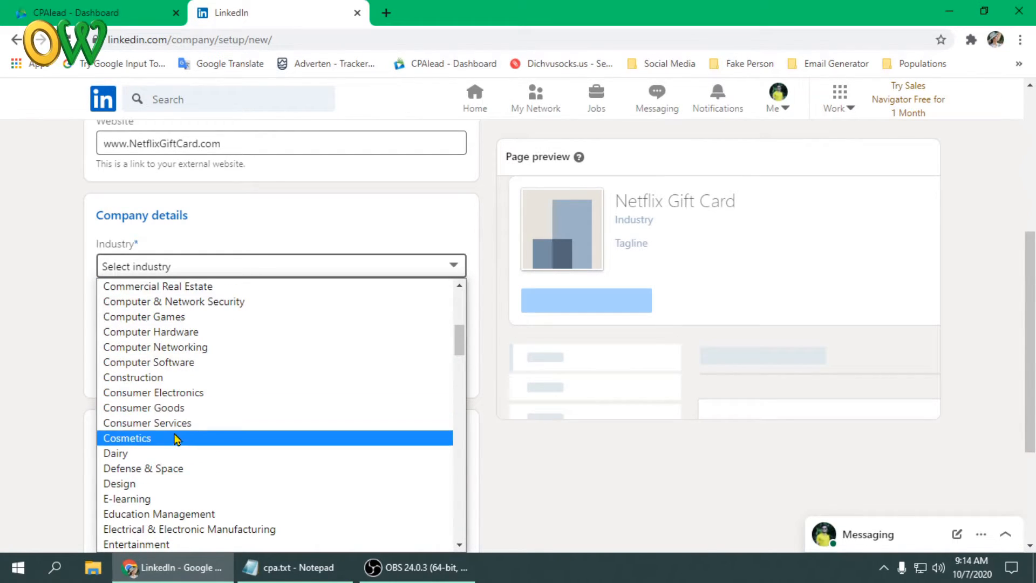
scroll(177, 438, down, 3)
scroll(173, 347, up, 3)
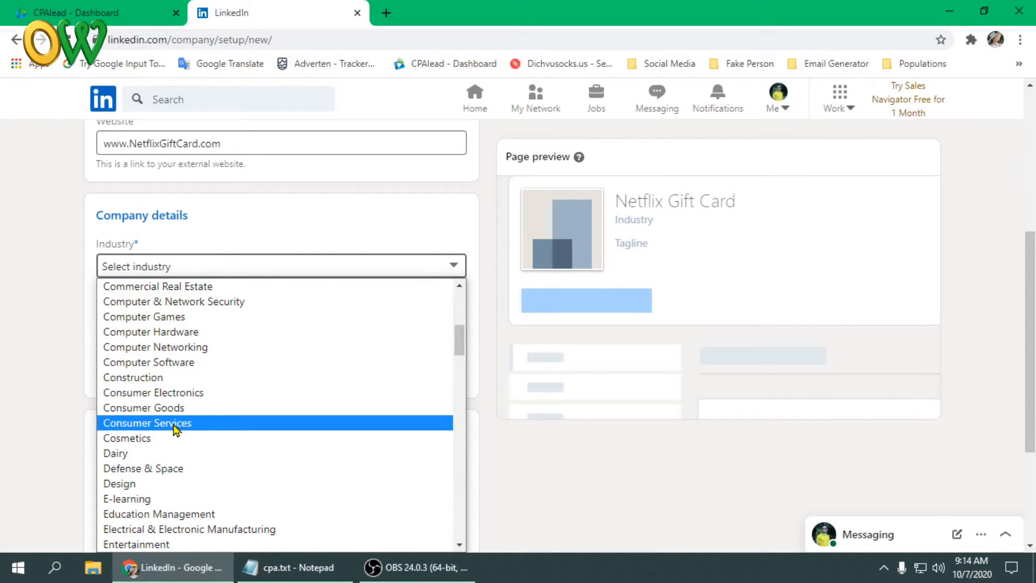
scroll(186, 435, down, 3)
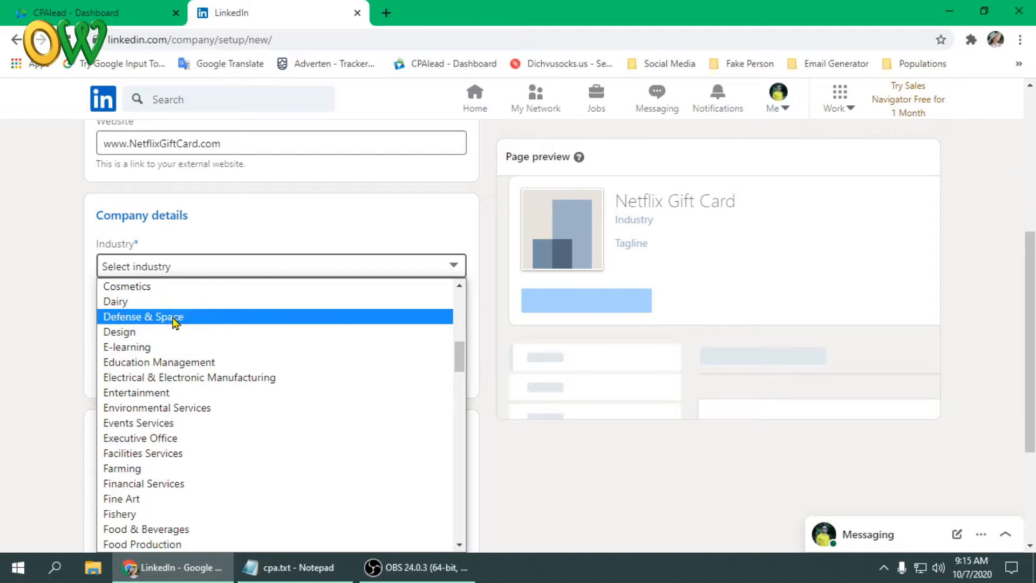
click(153, 428)
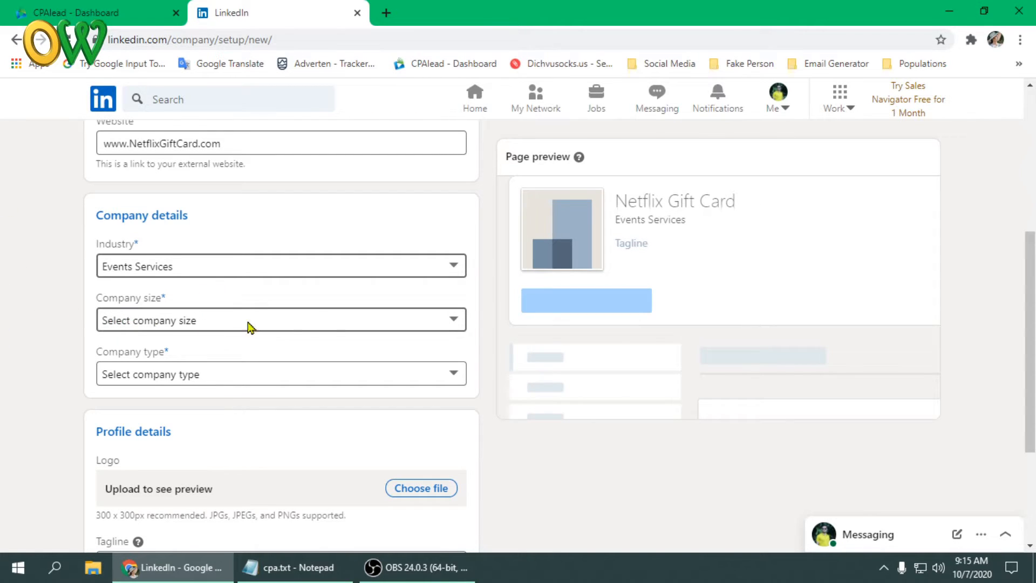
- Set the company size to 2–10 employees and the company type to Public company
click(334, 324)
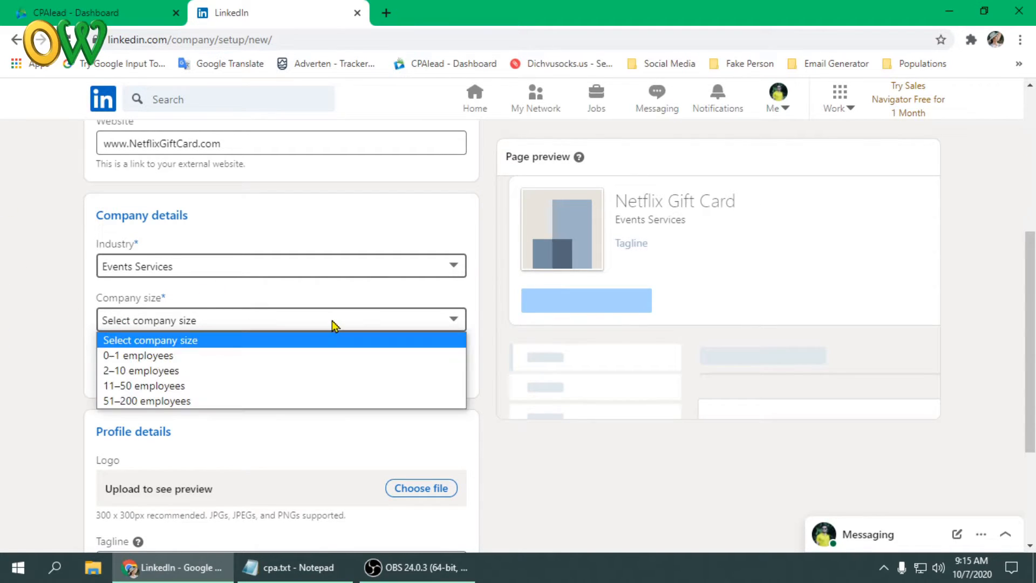
click(144, 372)
scroll(16, 255, down, 1)
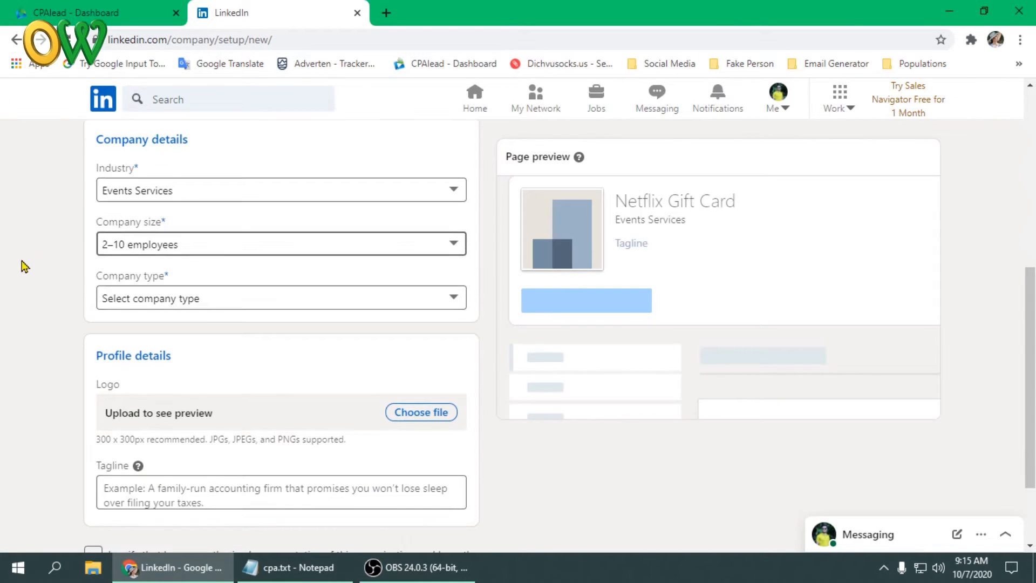
click(335, 305)
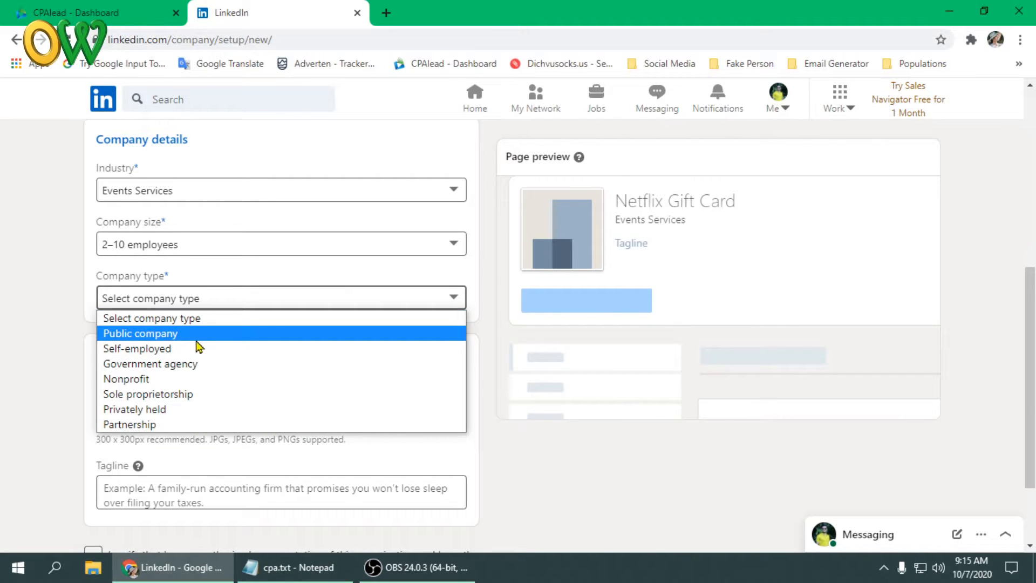
click(160, 335)
- Verify being an authorized representative of the organization and create the page
scroll(16, 223, down, 1)
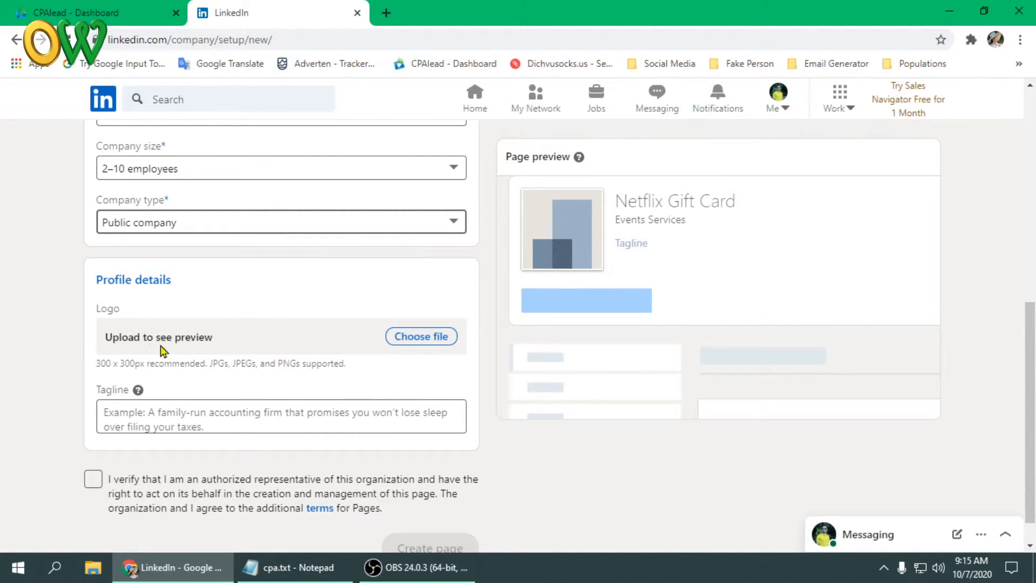
scroll(162, 352, down, 1)
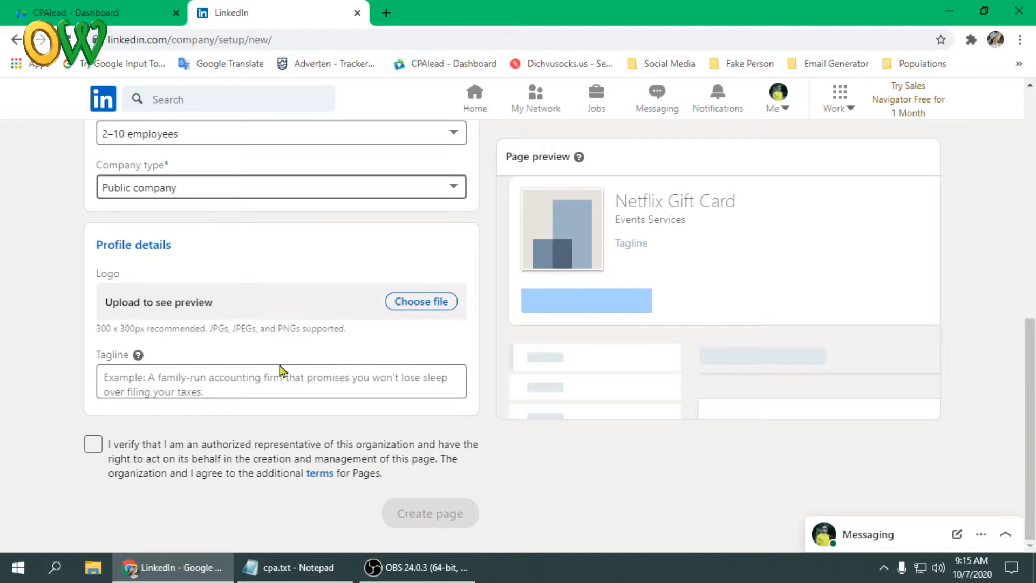
click(94, 444)
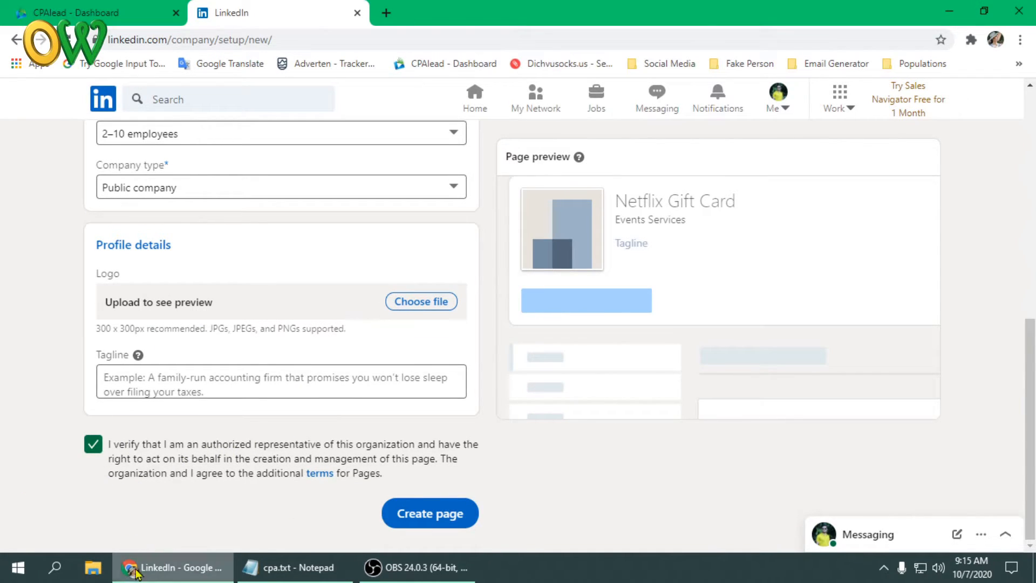
click(431, 513)
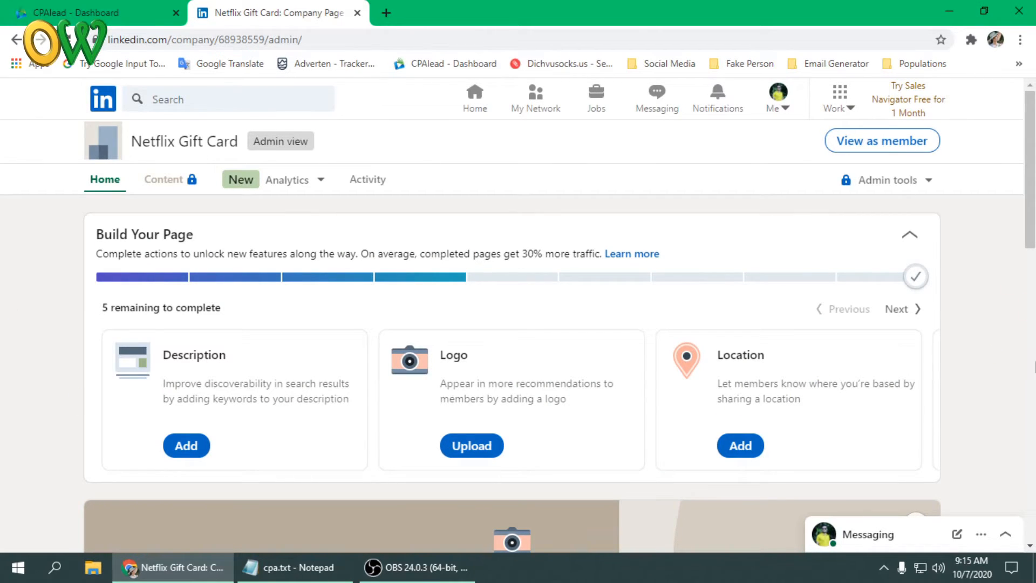
- Look through the new page's admin home, from the Build Your Page checklist down to the Events section
scroll(2, 340, down, 4)
scroll(10, 372, up, 4)
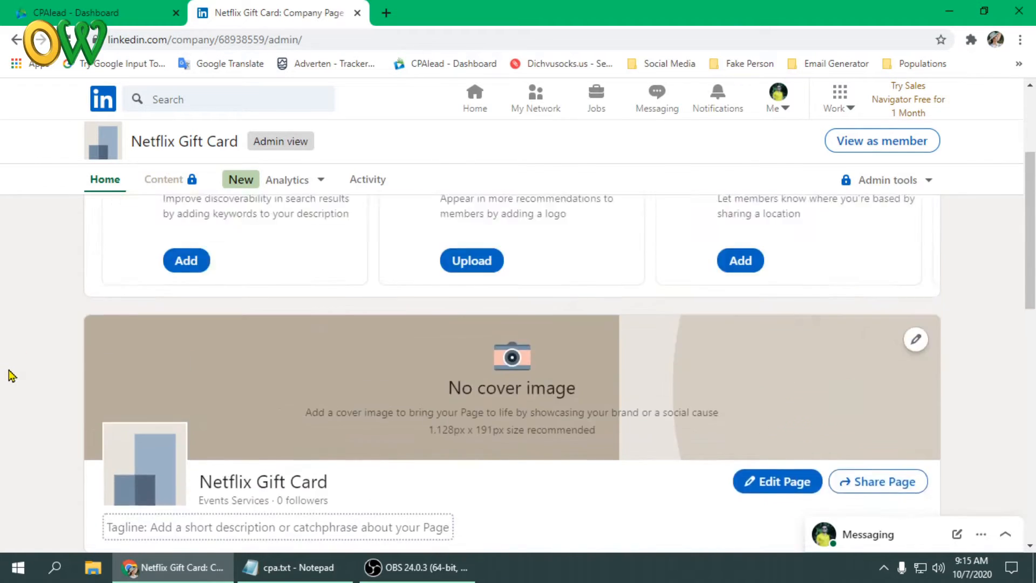
scroll(10, 376, down, 4)
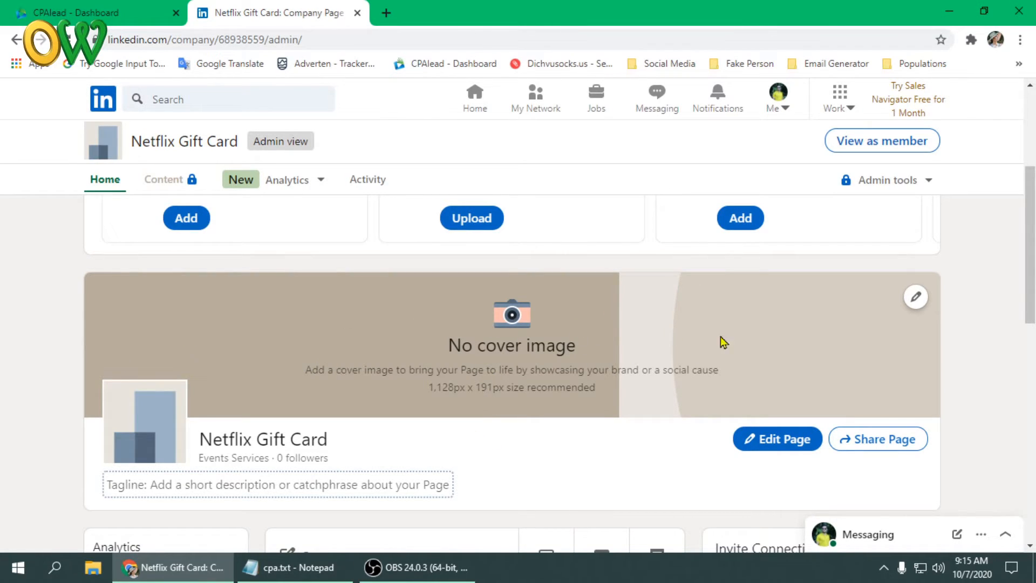
drag(1035, 253, 1035, 302)
scroll(1034, 300, down, 7)
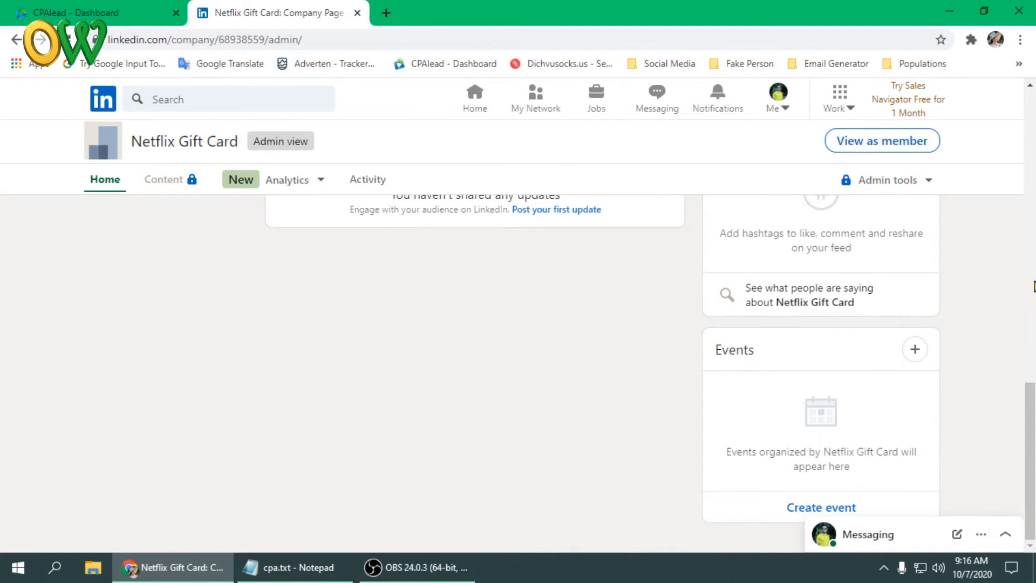
scroll(991, 431, up, 7)
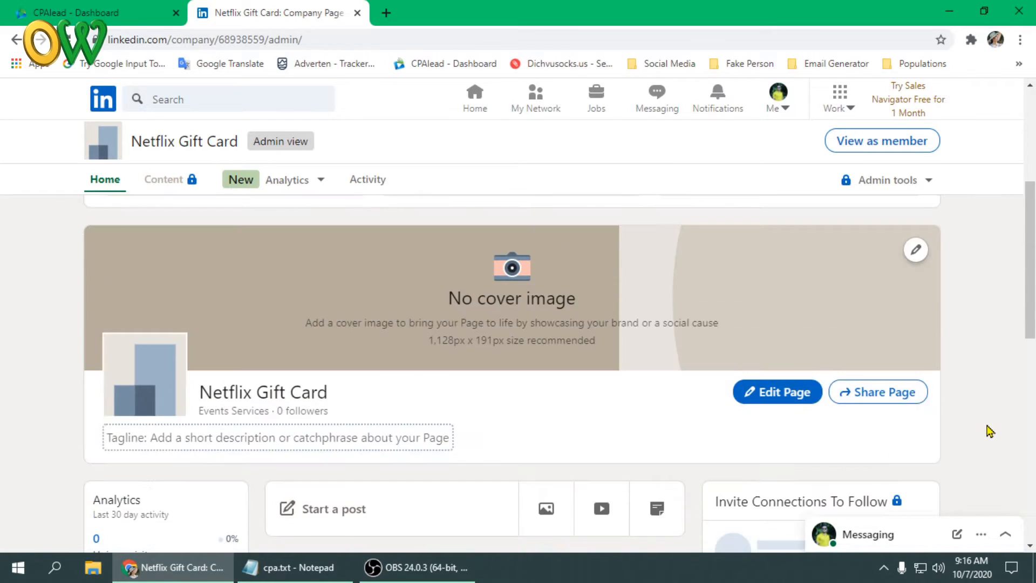
scroll(991, 431, up, 4)
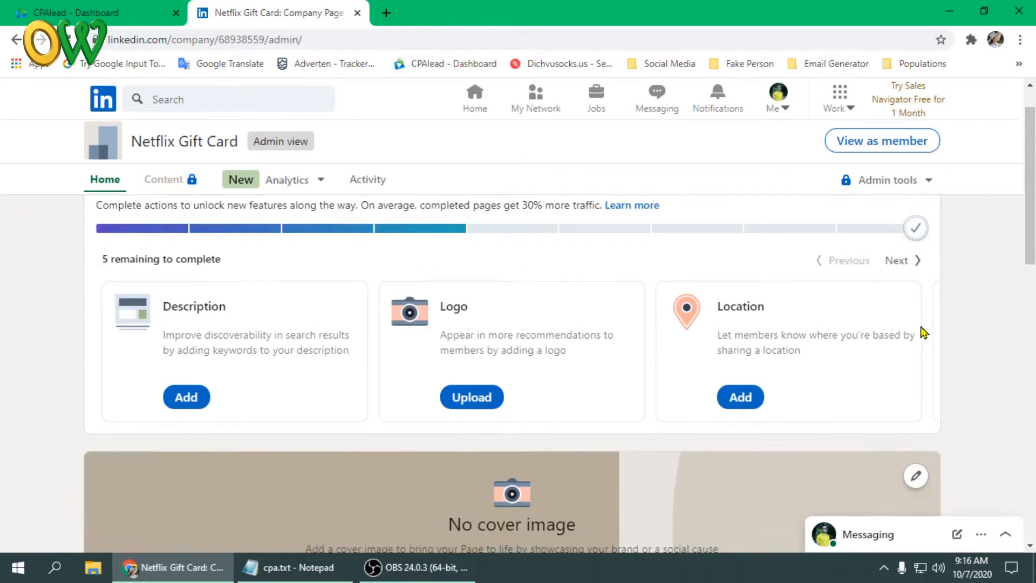
scroll(928, 333, down, 2)
scroll(951, 329, up, 1)
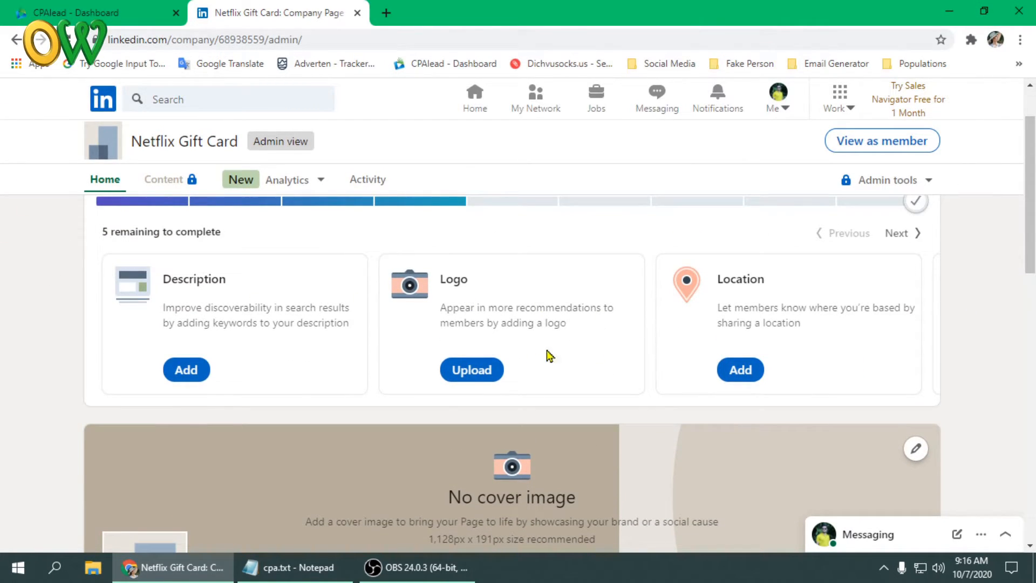
- Add a page description by copying the full giveaway announcement from cpa.txt in Notepad into the description field
click(187, 371)
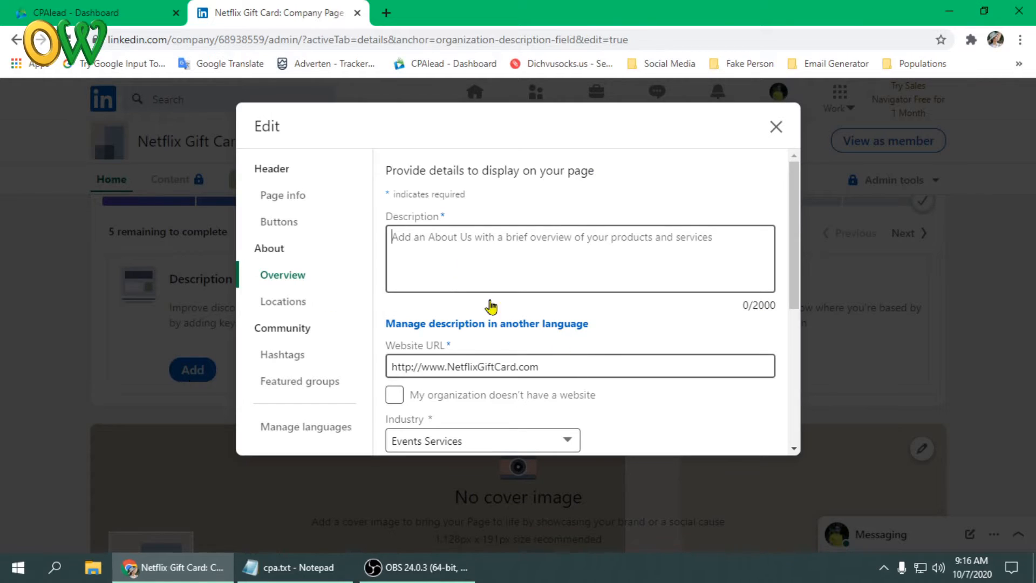
scroll(536, 284, down, 5)
scroll(536, 285, up, 5)
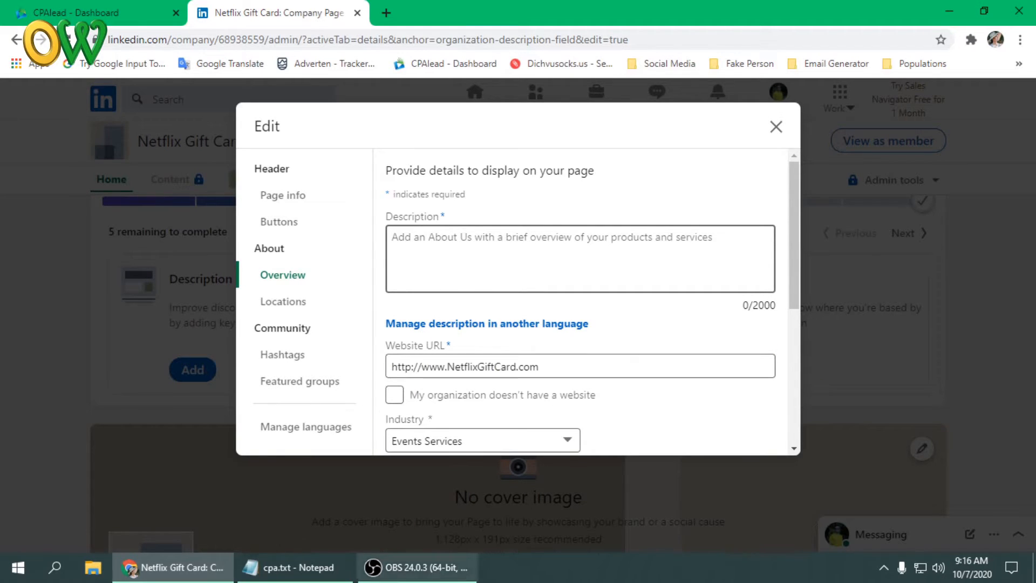
click(292, 567)
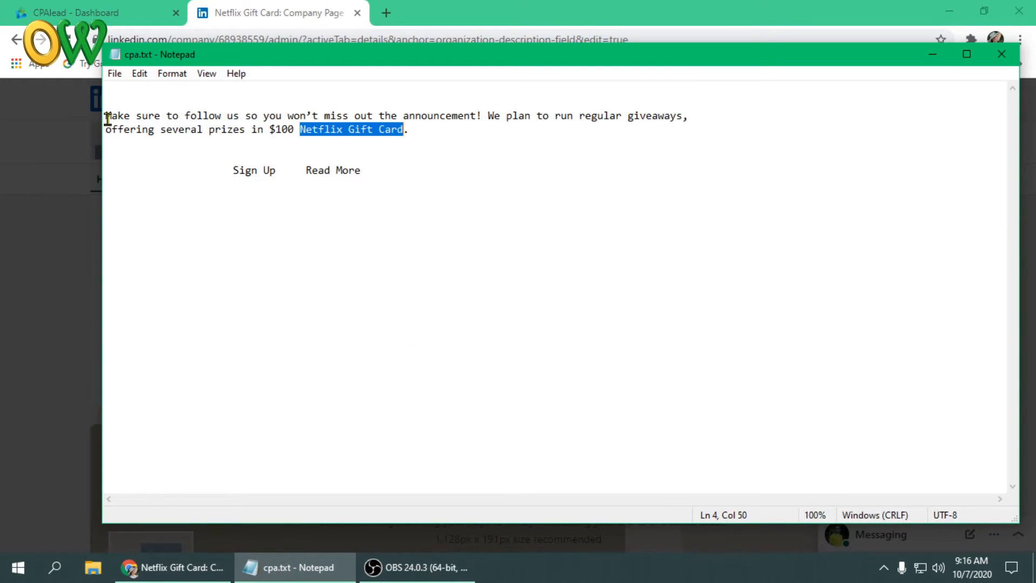
drag(106, 116, 421, 130)
key(ctrl+c)
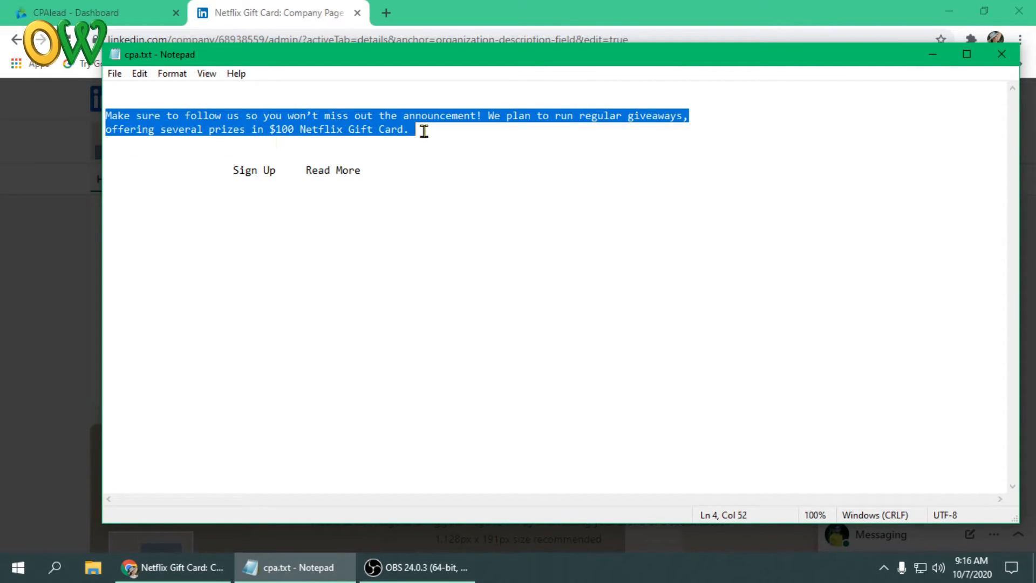
click(925, 65)
click(458, 273)
key(ctrl+v)
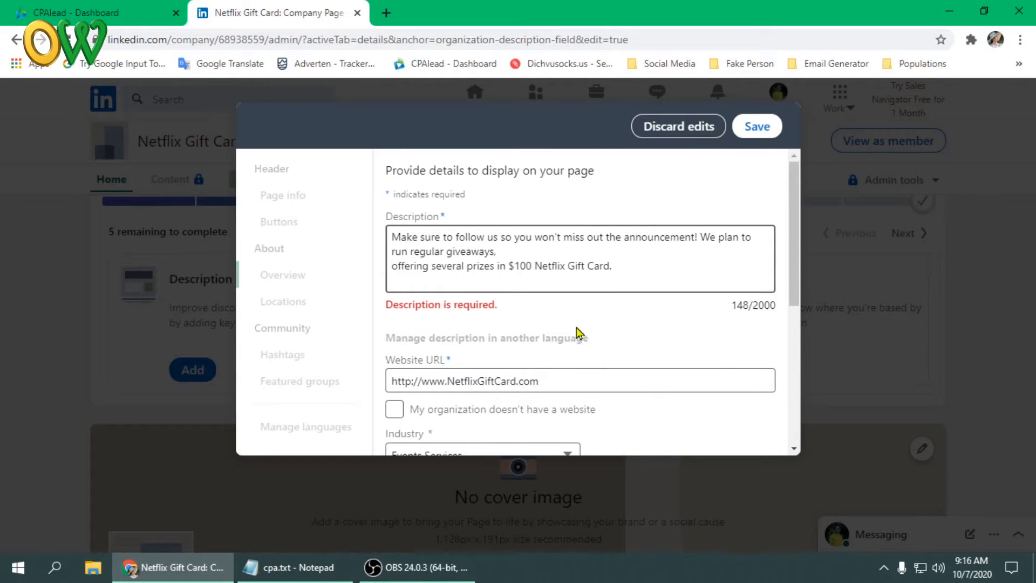
- Remove the line break after "giveaways," and delete "$100" from the page description
click(392, 266)
key(BackSpace)
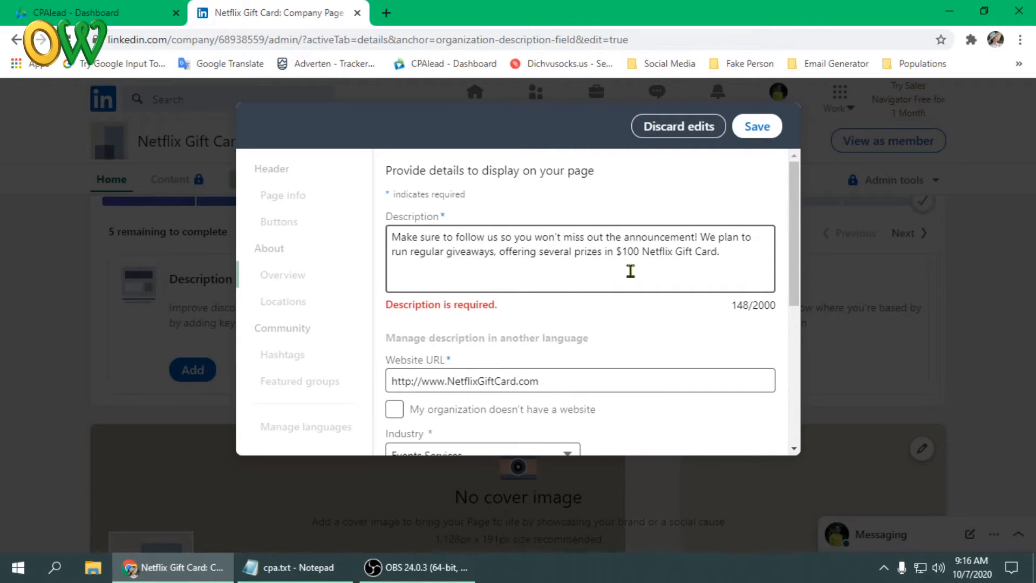
drag(643, 254, 625, 253)
key(BackSpace)
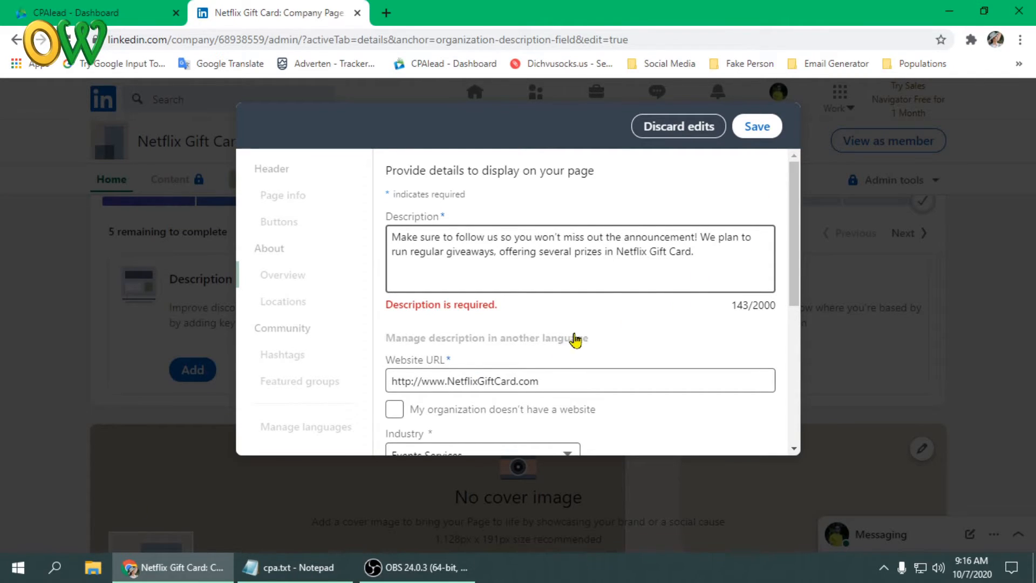
- Set the year founded to 2020, save the page details and close the editor
scroll(561, 340, down, 3)
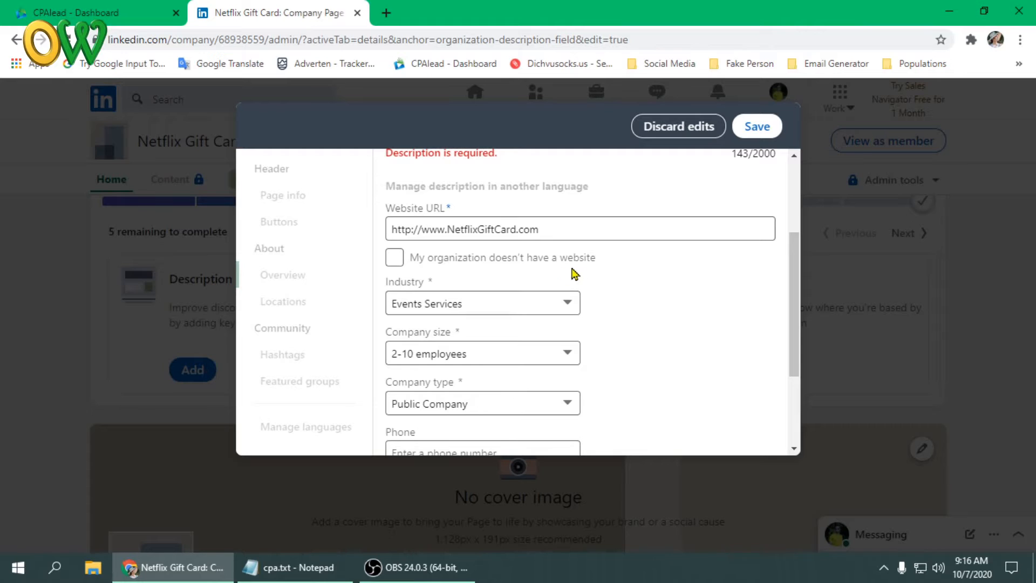
scroll(613, 280, down, 3)
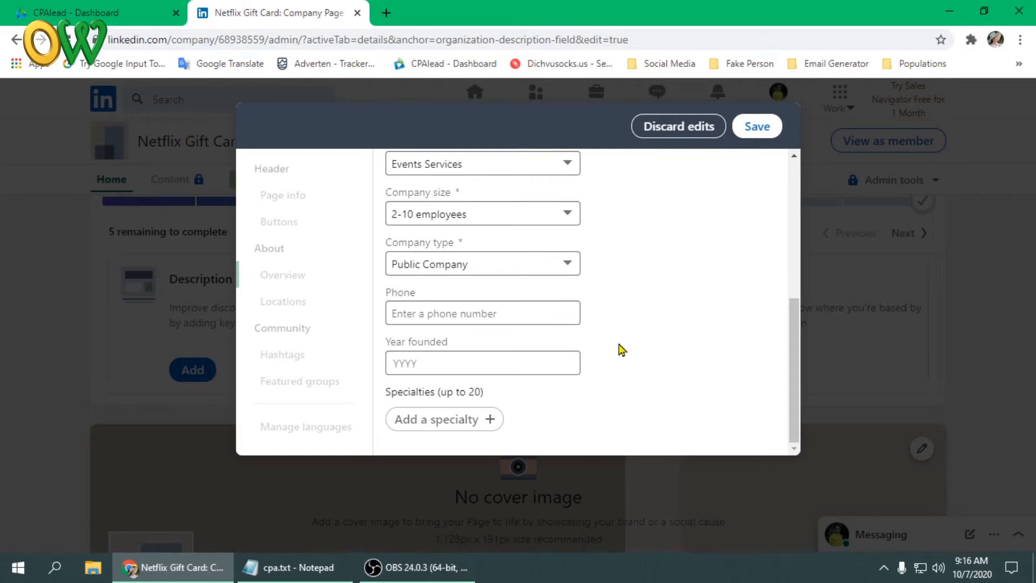
scroll(621, 350, up, 2)
scroll(621, 350, down, 2)
click(441, 315)
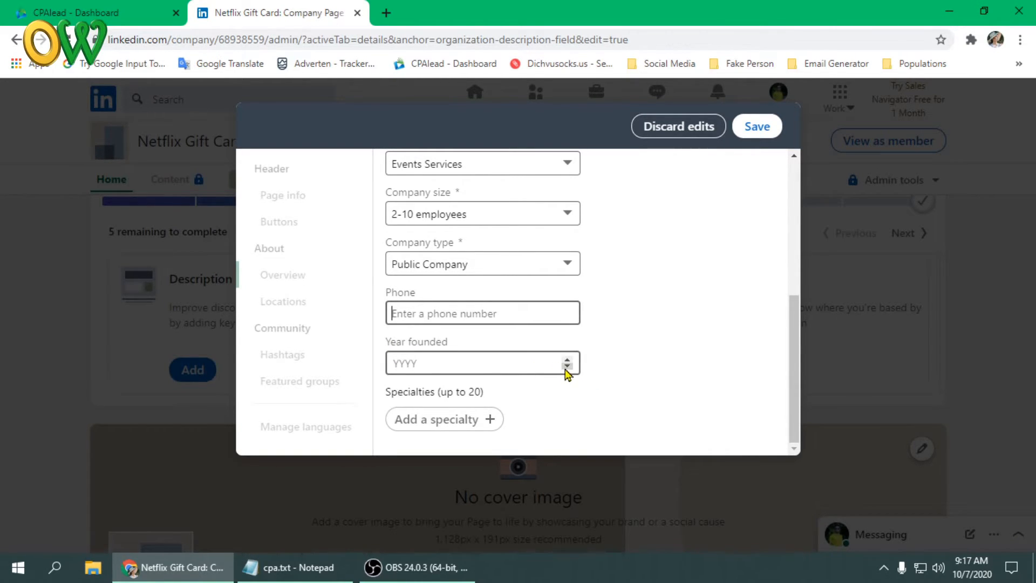
click(433, 363)
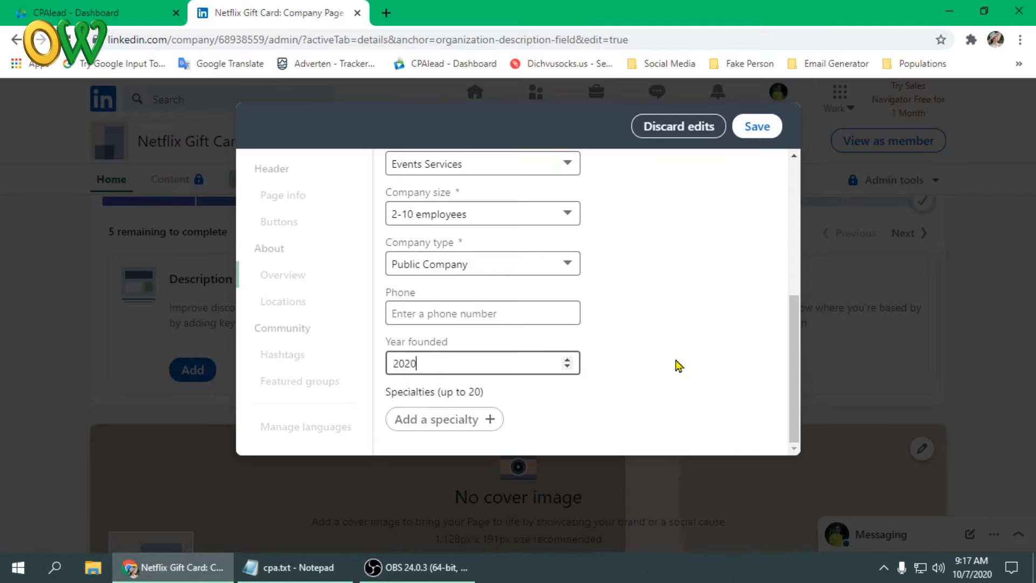
scroll(696, 307, up, 5)
click(769, 129)
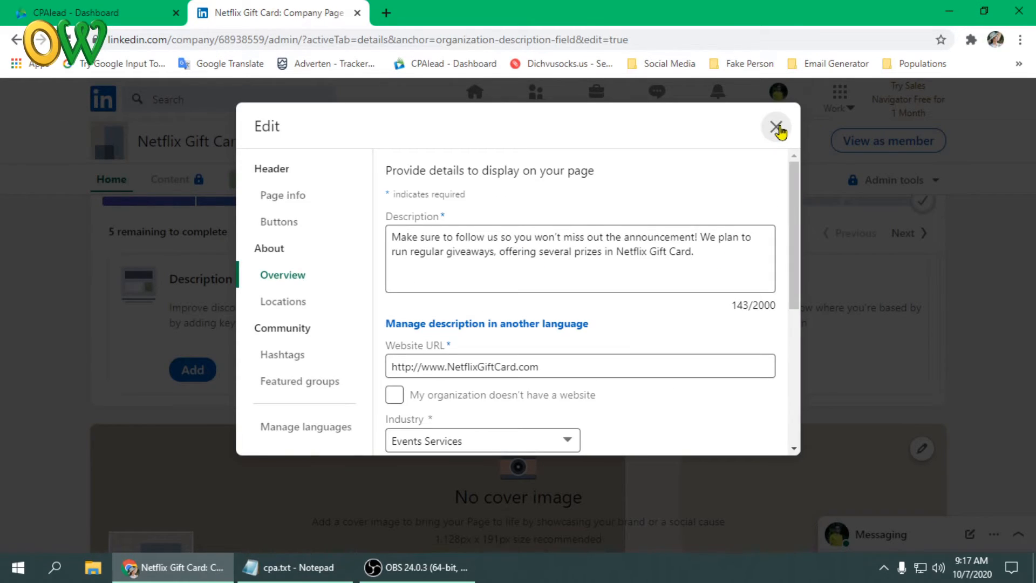
click(774, 128)
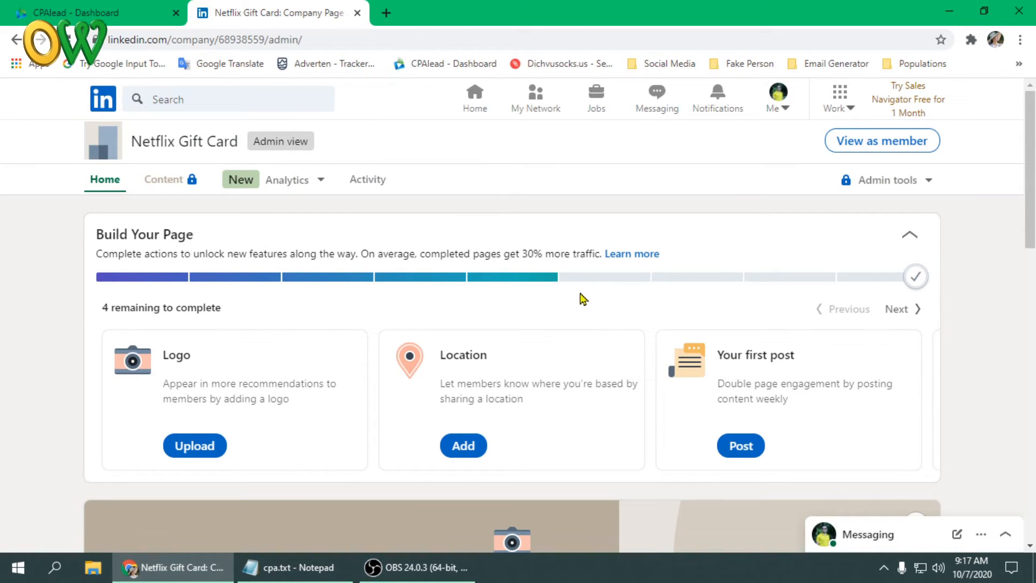
- Look over the page's cover, analytics, post and updates areas on the admin home
scroll(870, 356, down, 3)
scroll(178, 354, up, 3)
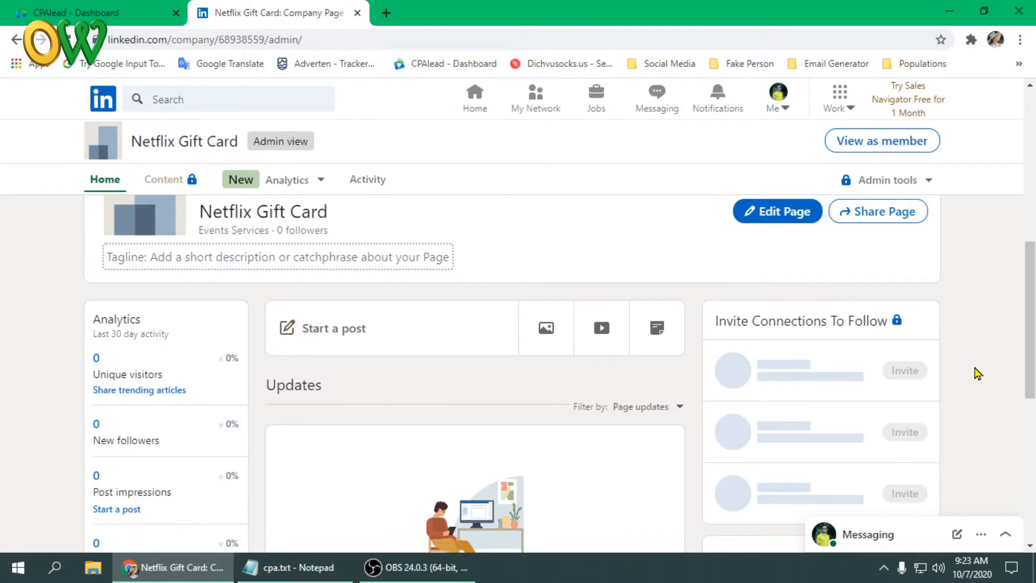
scroll(977, 373, up, 1)
scroll(976, 374, up, 2)
scroll(976, 373, down, 1)
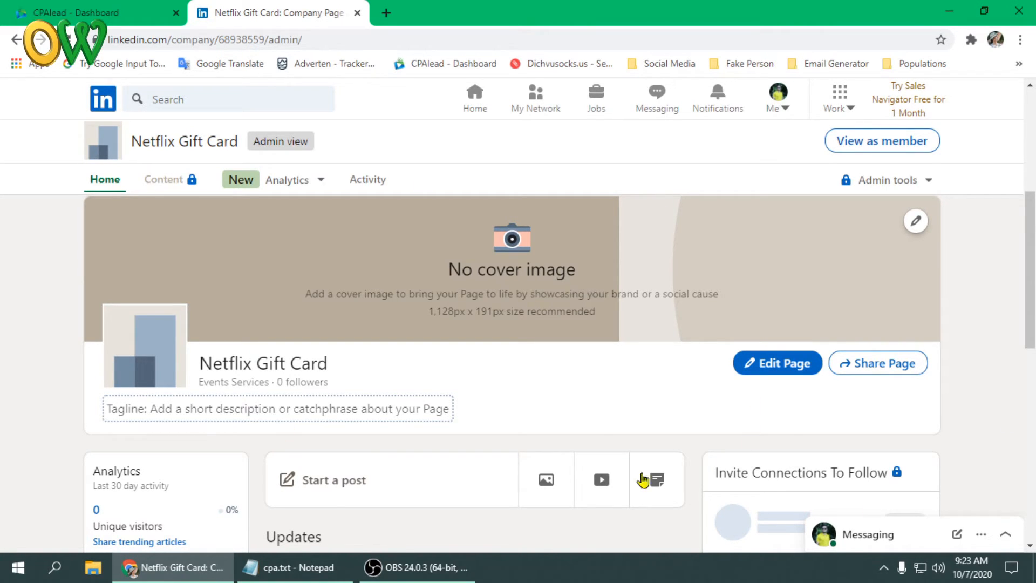
scroll(612, 439, down, 1)
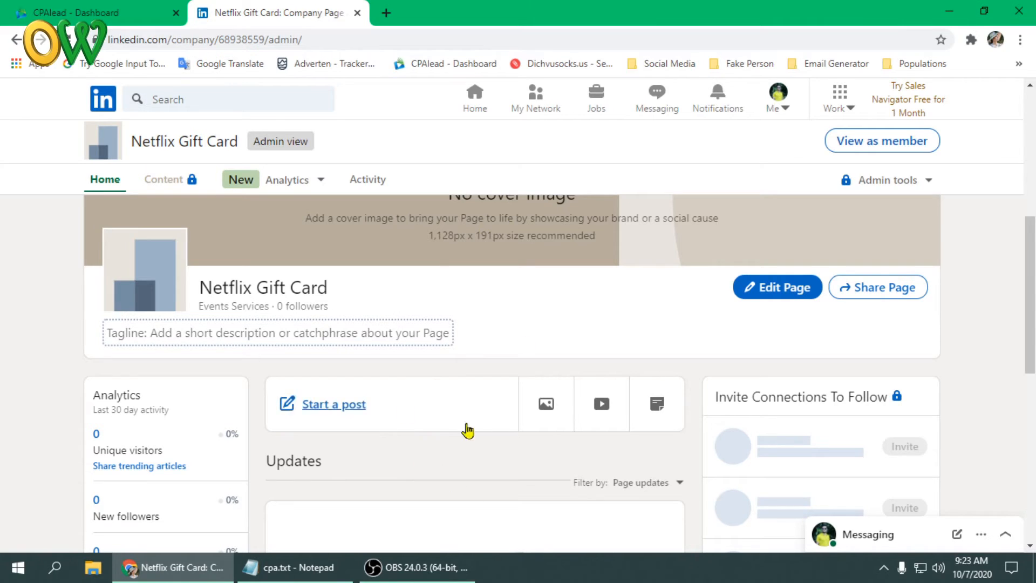
scroll(459, 432, down, 2)
scroll(432, 497, up, 3)
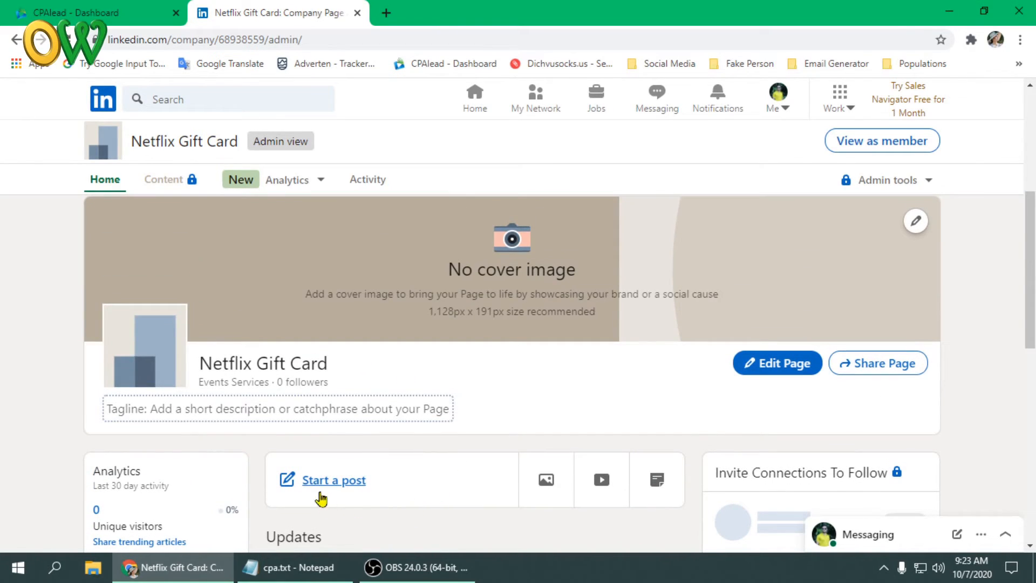
- Start a new post on the page and fill it with the giveaway announcement copied from cpa.txt
click(350, 487)
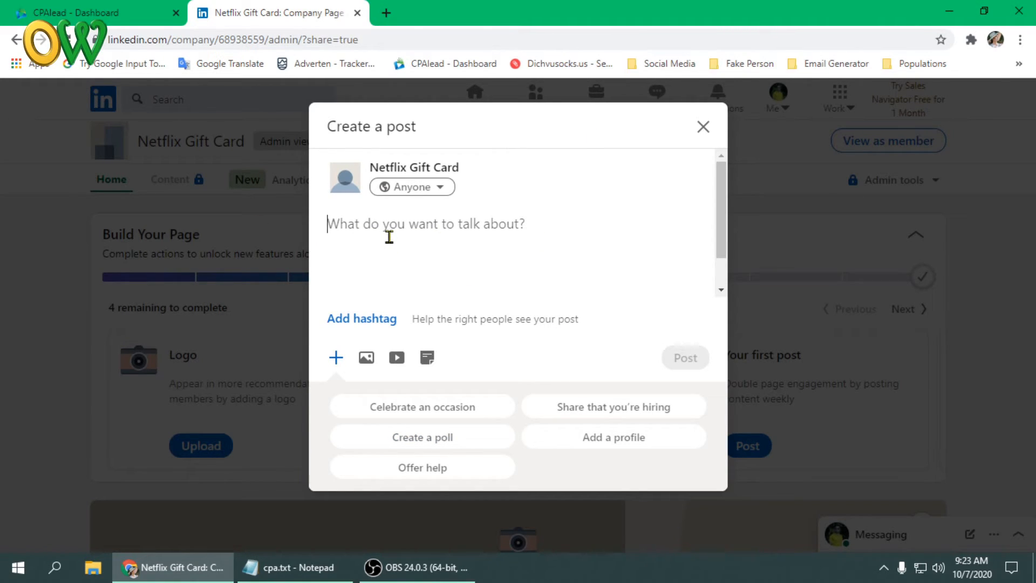
key(alt+Tab)
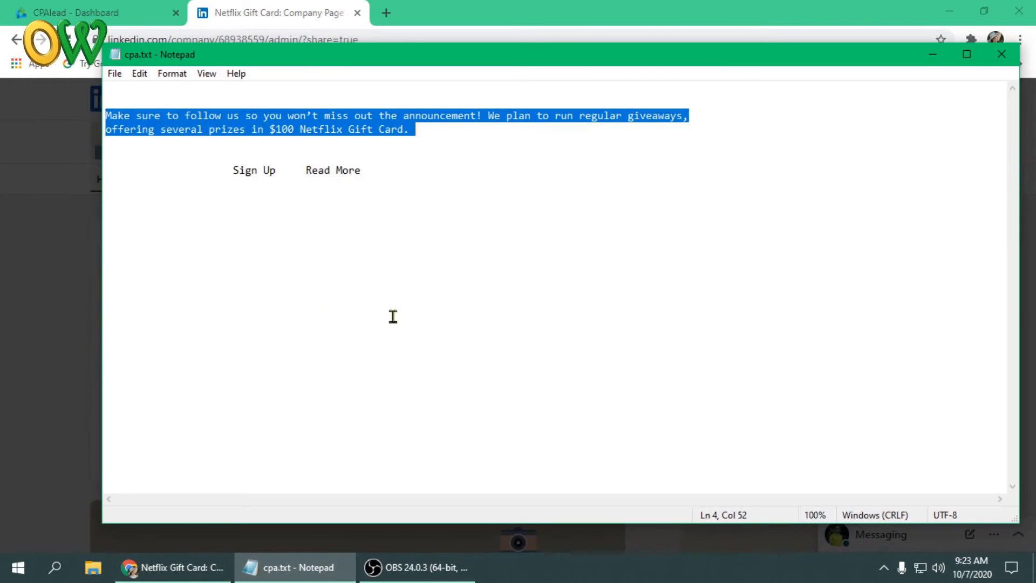
click(933, 54)
key(ctrl+v)
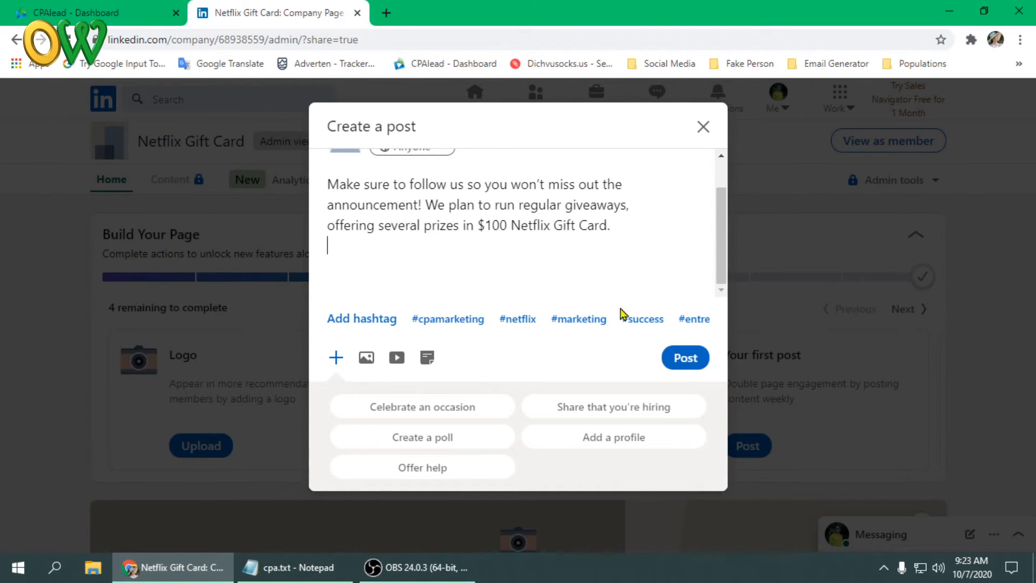
scroll(451, 257, up, 2)
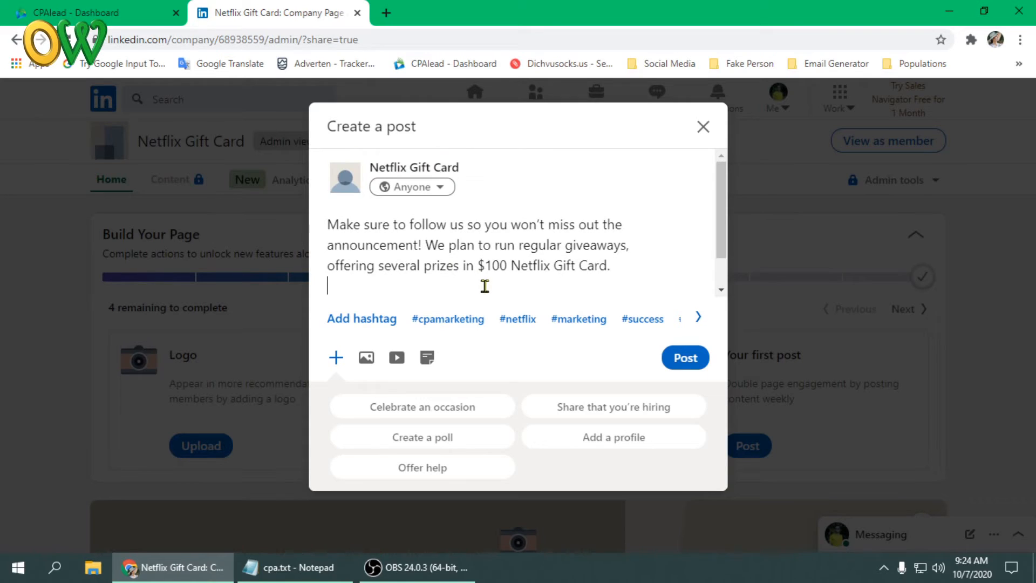
scroll(485, 275, down, 2)
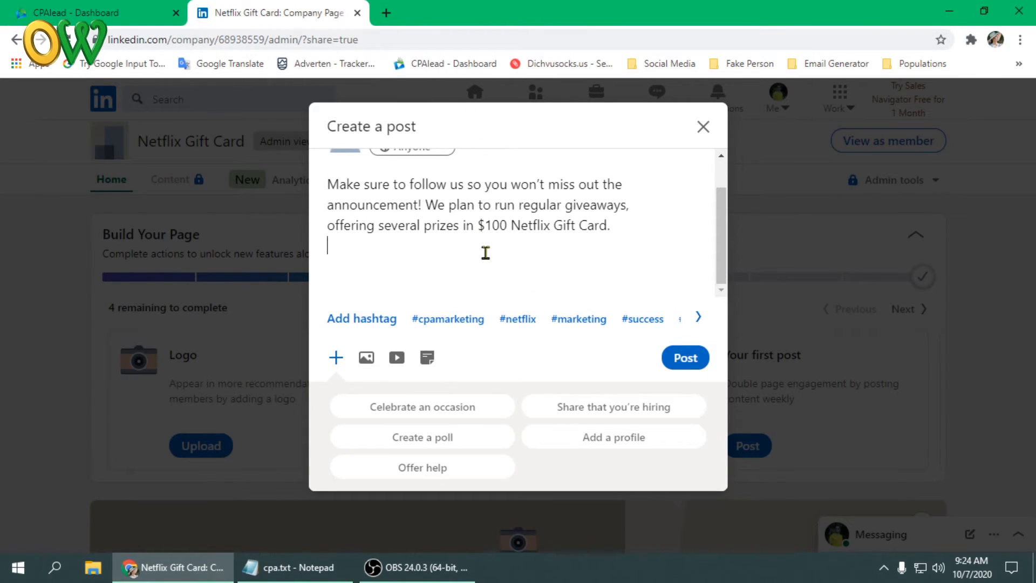
- Open Blogger in a new browser tab and open the "$100 Netflix Gift Card" post for editing
click(385, 15)
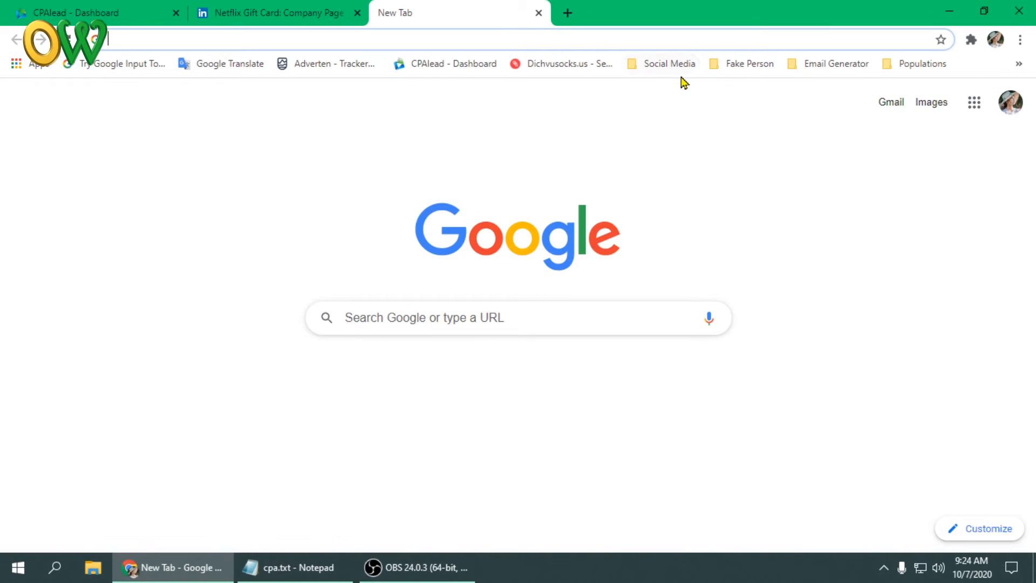
click(669, 66)
click(669, 227)
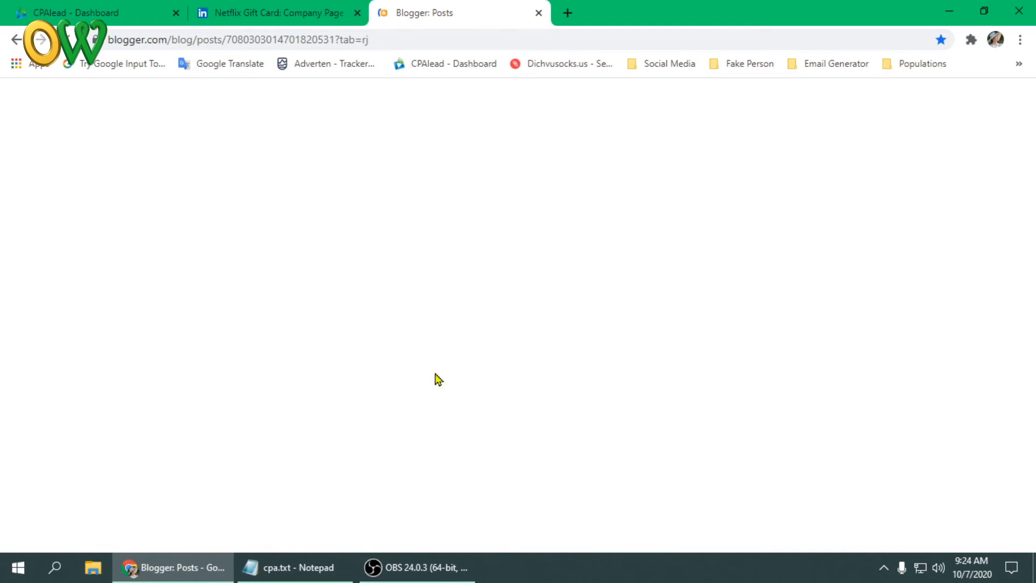
click(408, 261)
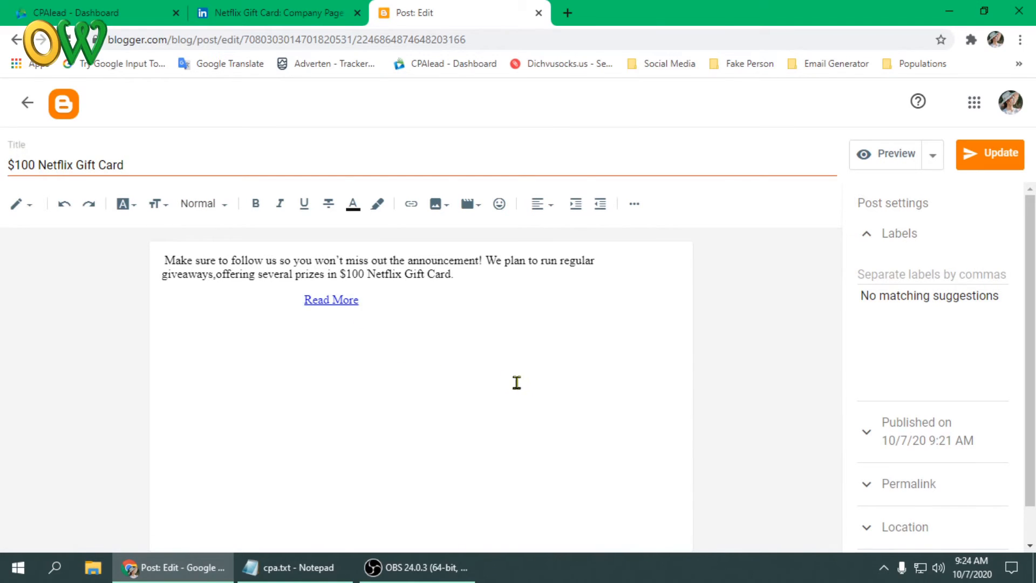
- Copy the Blogger post's edit-page address and paste it below the announcement text in the LinkedIn post draft
click(497, 36)
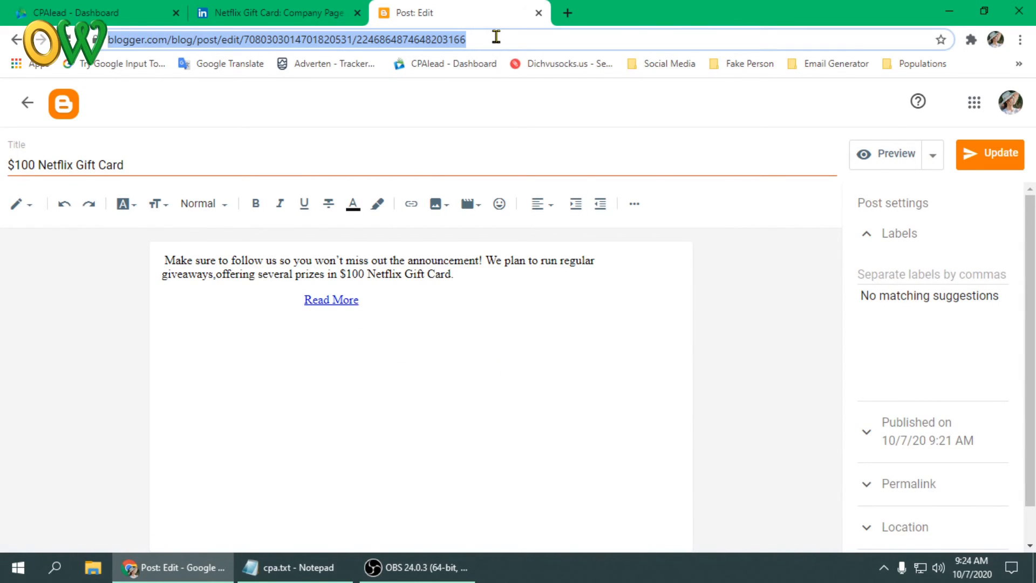
click(269, 12)
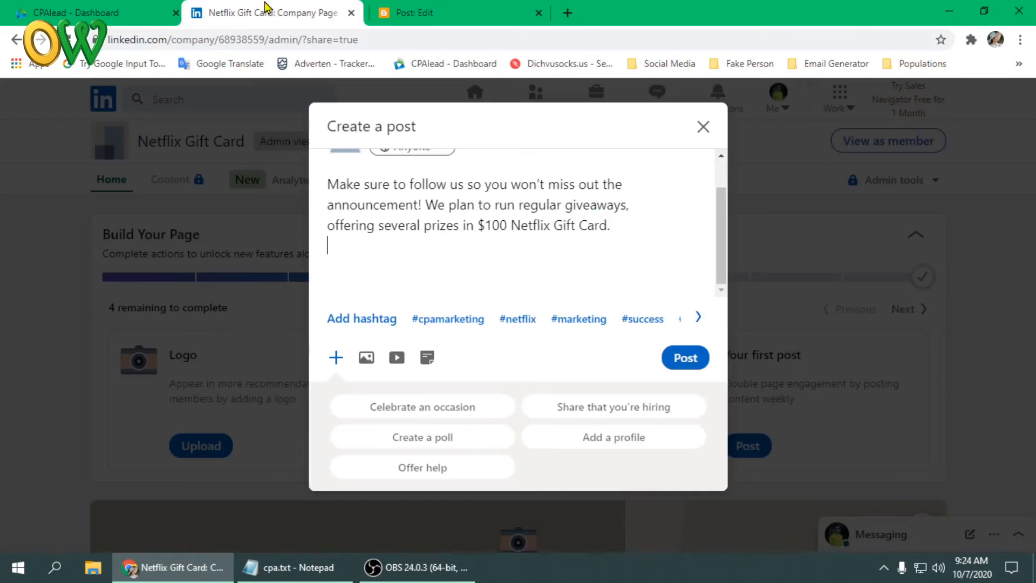
key(ctrl+v)
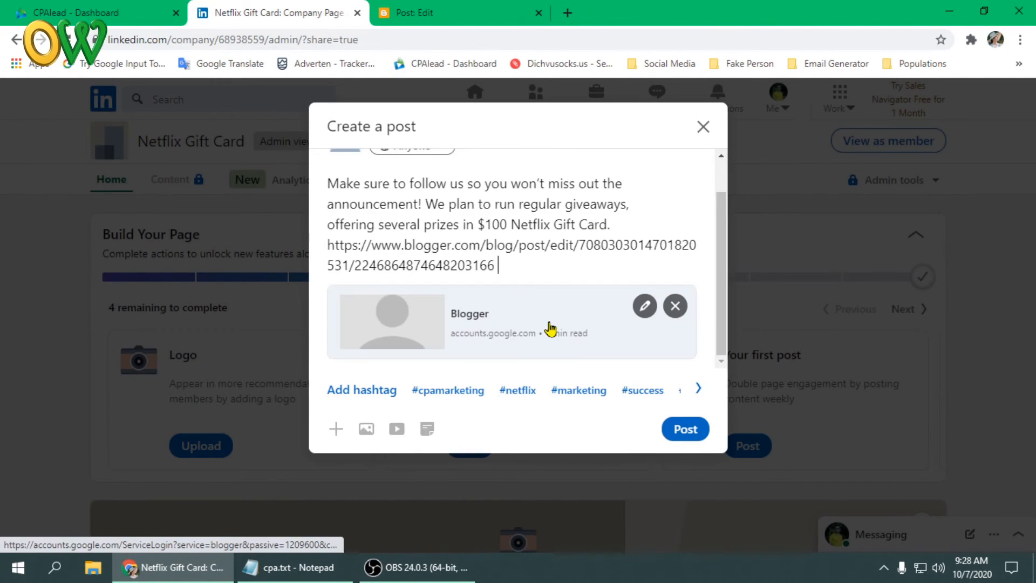
scroll(551, 329, up, 2)
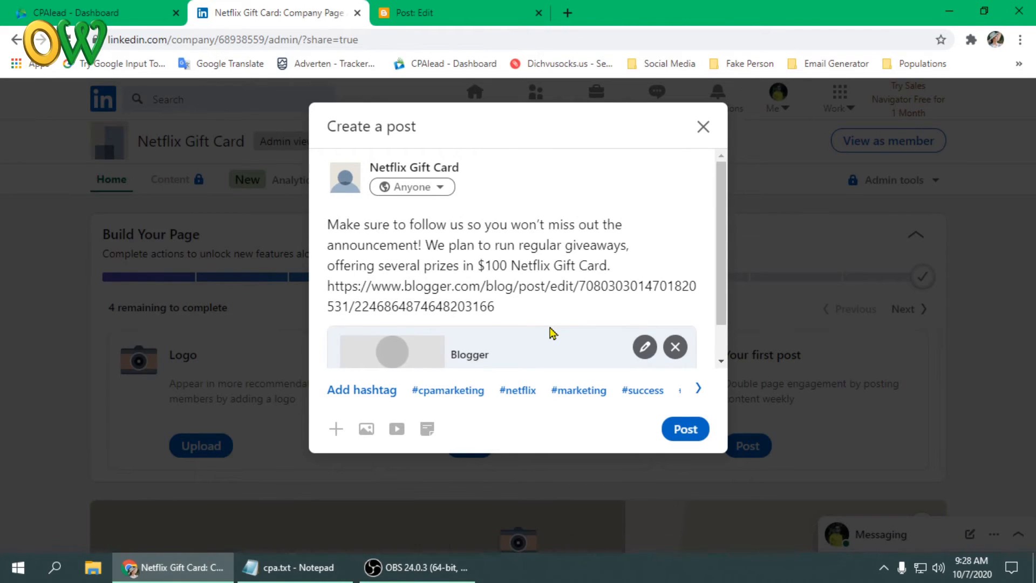
- Review the giveaway text and Blogger link preview in the draft and publish the post on the Netflix Gift Card page
scroll(553, 335, down, 2)
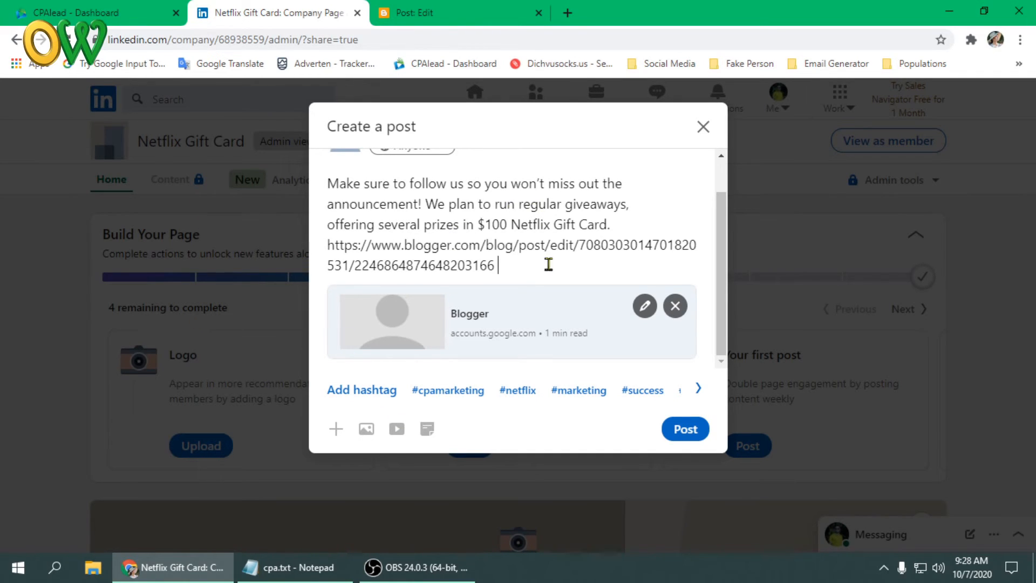
scroll(551, 286, up, 1)
scroll(560, 300, down, 1)
click(684, 434)
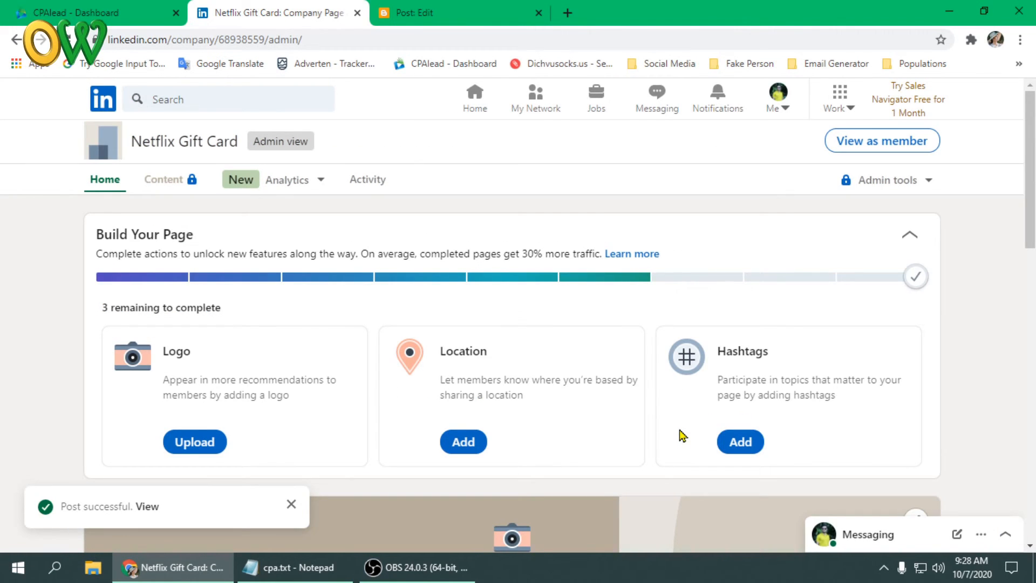
- Find the published giveaway post in the page's updates and open its list of post options
scroll(528, 245, down, 10)
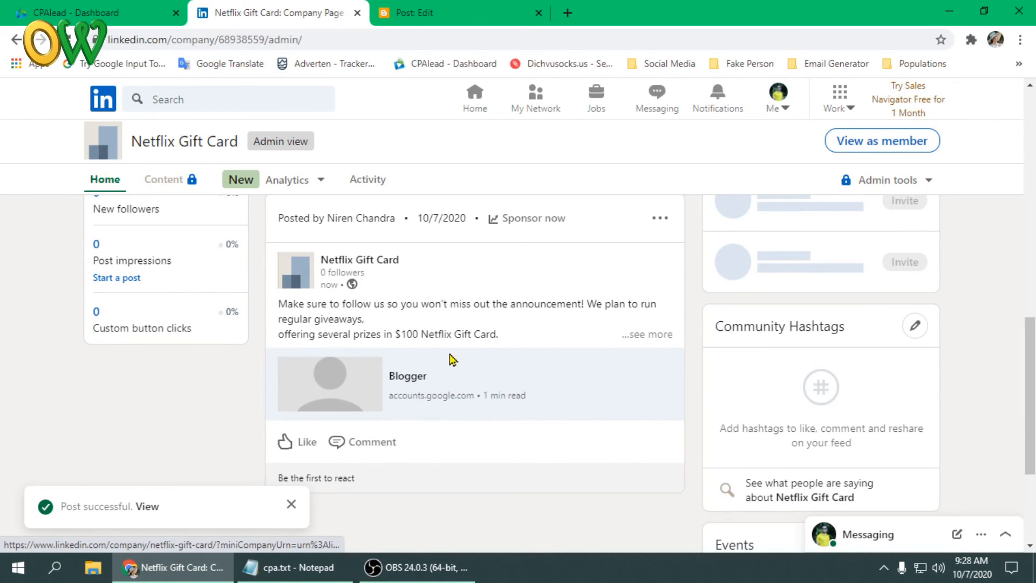
scroll(533, 399, down, 4)
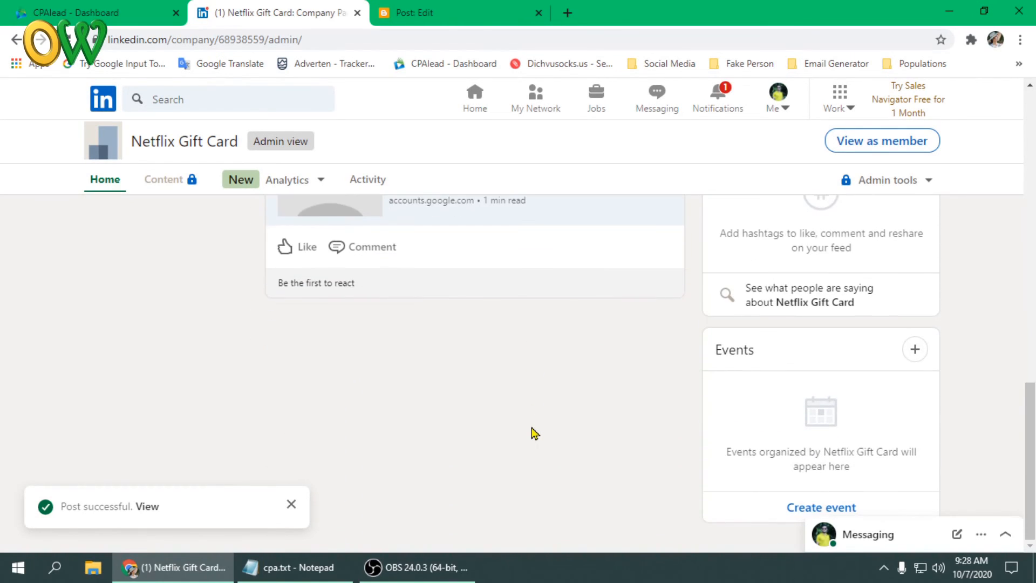
scroll(531, 432, up, 6)
click(658, 329)
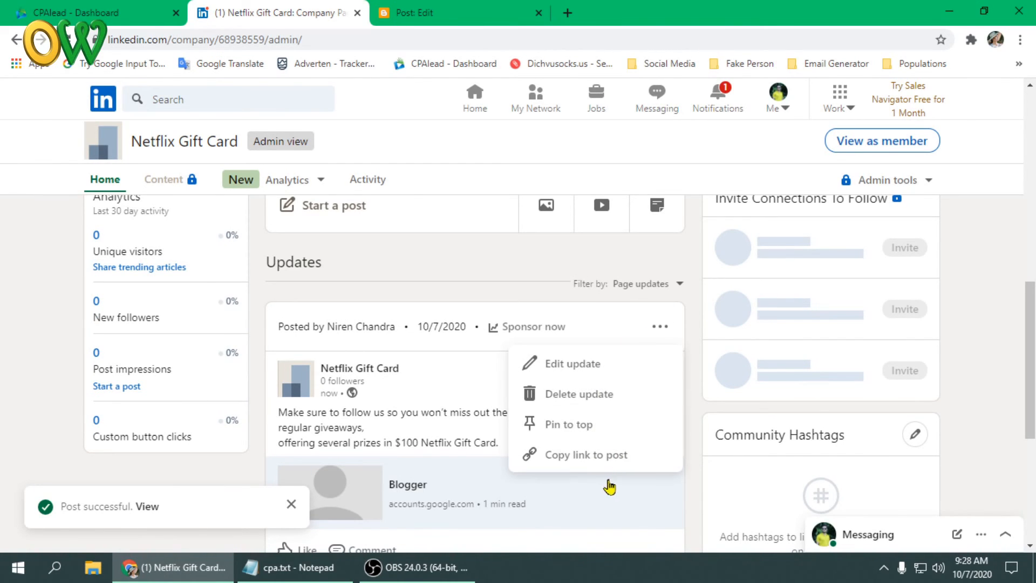
- Look over the admin home from the page-building checklist down to the published giveaway post and its Blogger link preview
scroll(637, 480, up, 5)
scroll(634, 482, up, 4)
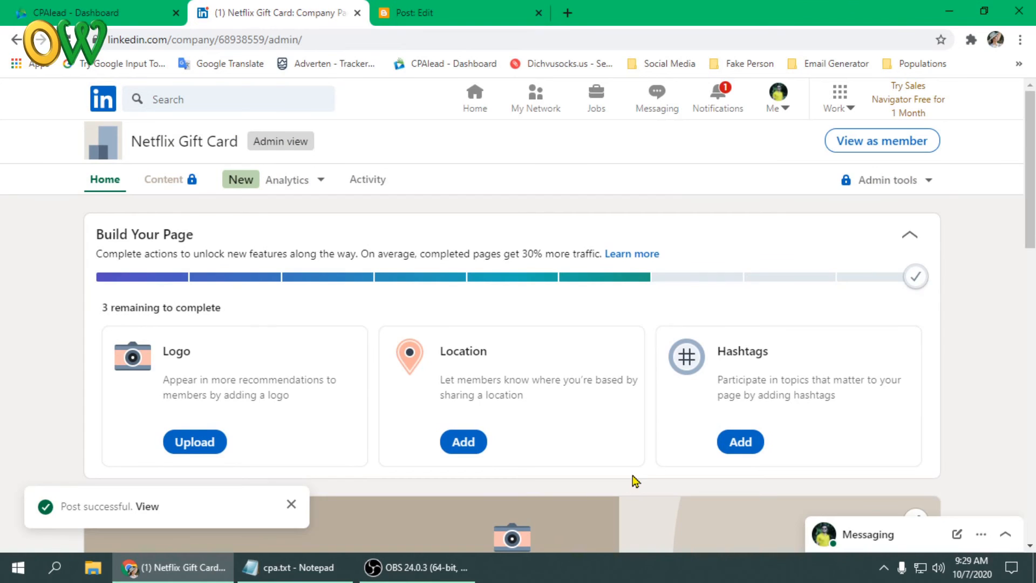
scroll(631, 486, down, 8)
scroll(630, 485, down, 6)
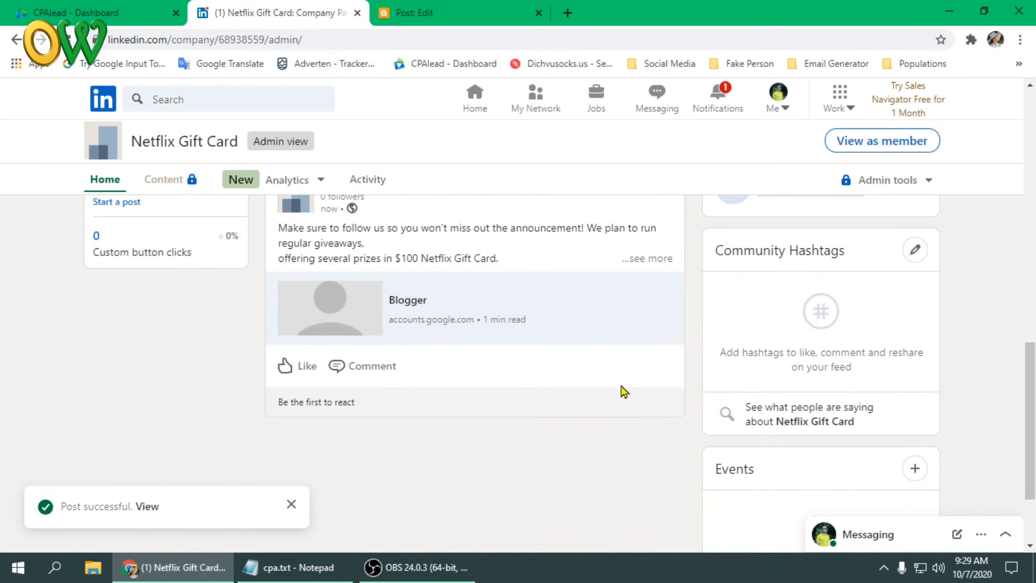
scroll(610, 443, up, 1)
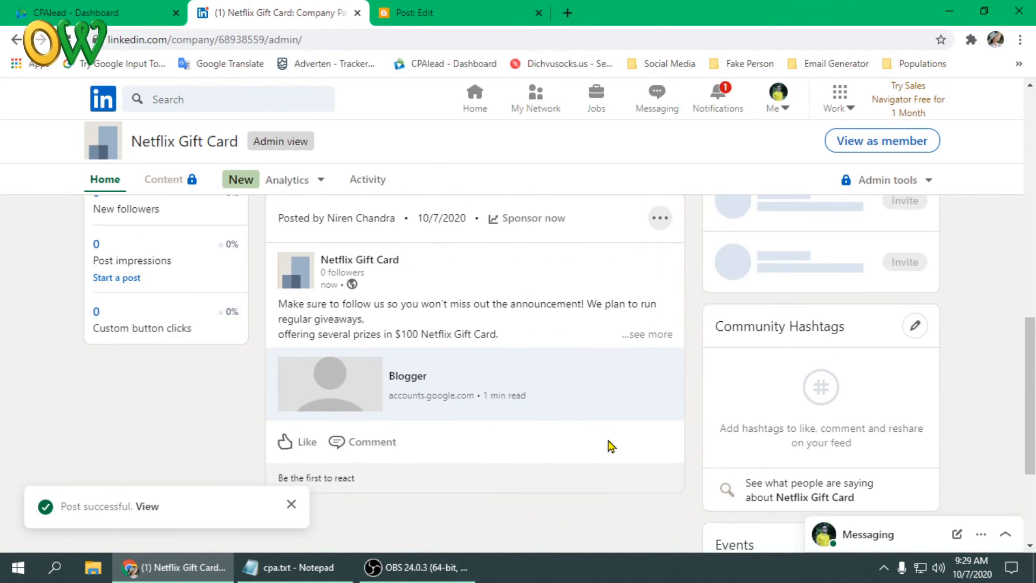
scroll(530, 464, up, 2)
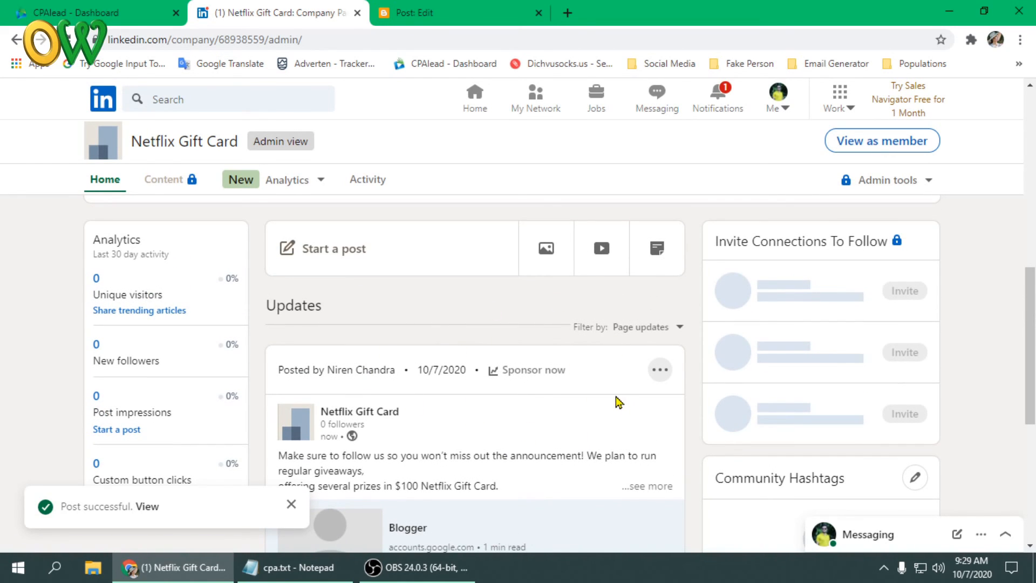
scroll(641, 400, down, 1)
scroll(562, 398, down, 2)
scroll(562, 398, up, 5)
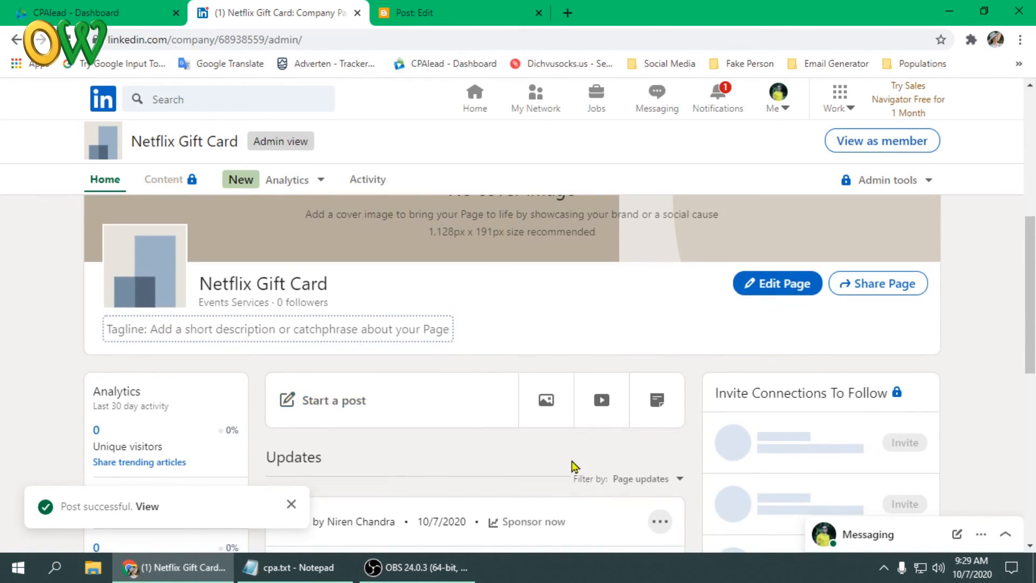
scroll(520, 371, down, 3)
scroll(537, 407, down, 3)
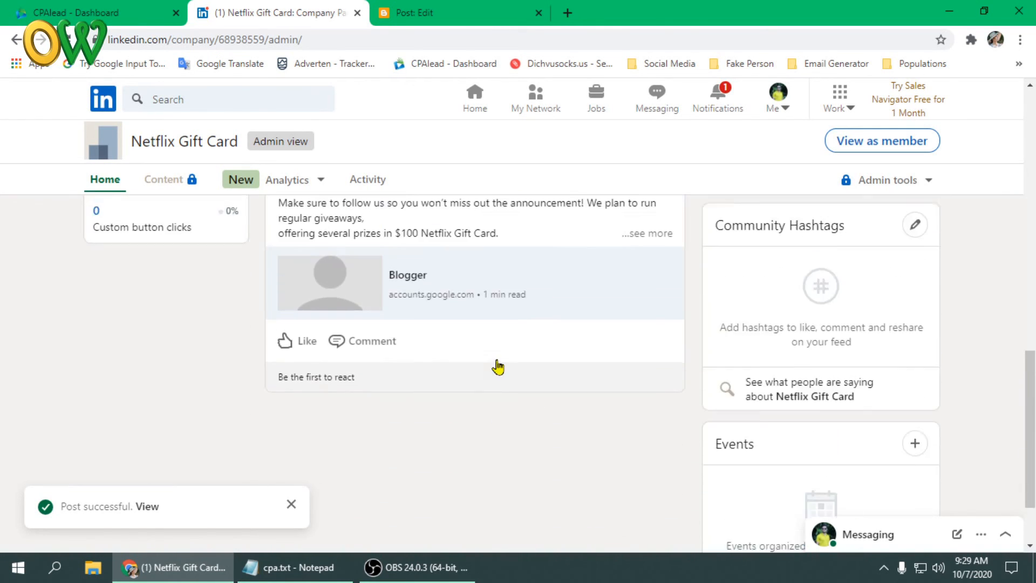
scroll(574, 455, up, 2)
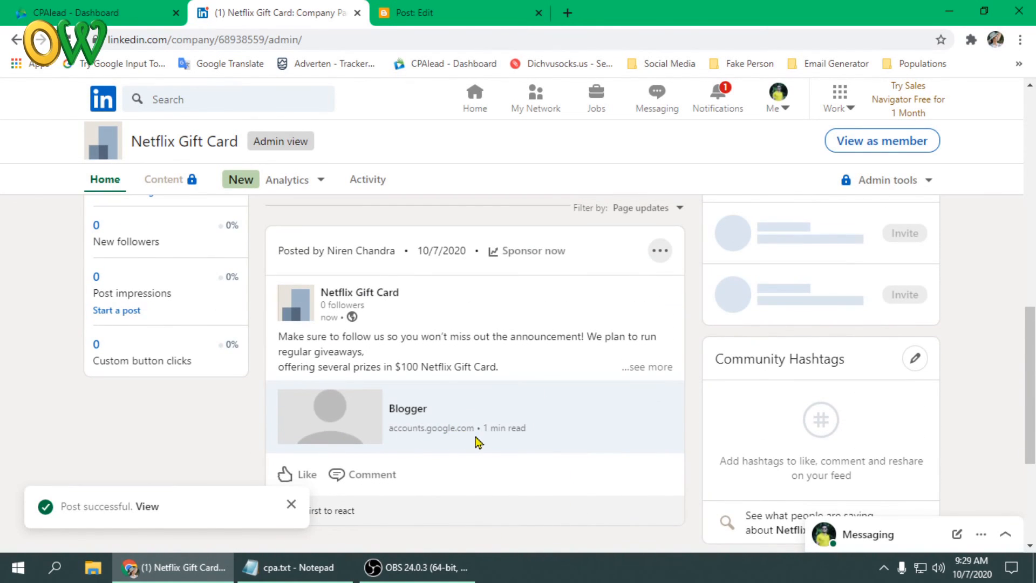